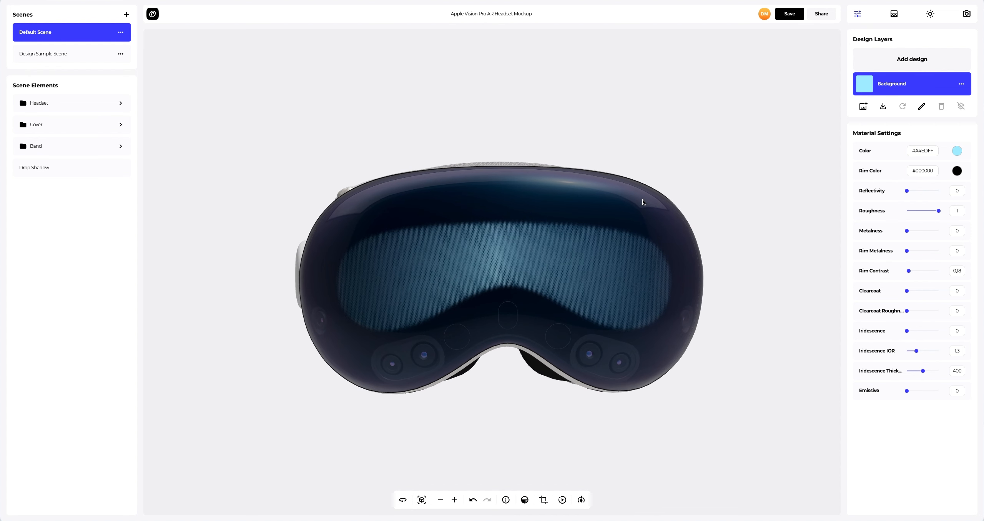
# - Set the color of the headset's Glass element to #0E14AE
pyautogui.click(120, 103)
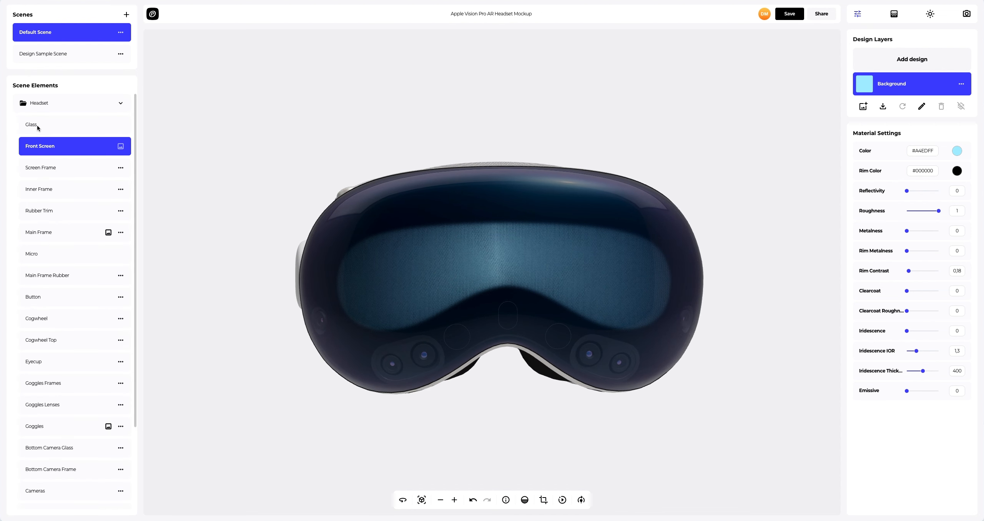
pyautogui.click(37, 125)
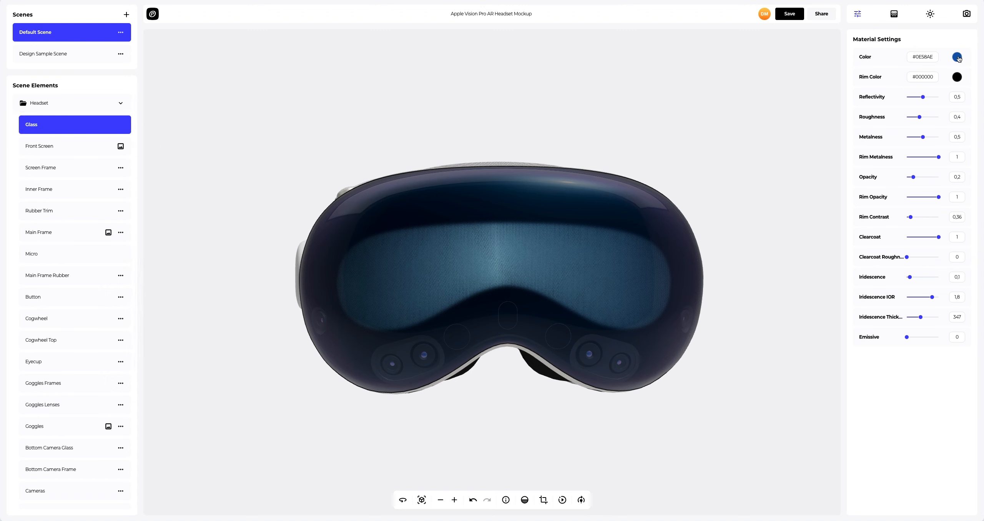
pyautogui.click(957, 58)
pyautogui.moveTo(935, 88)
pyautogui.mouseDown()
pyautogui.moveTo(921, 96)
pyautogui.moveTo(915, 65)
pyautogui.moveTo(876, 64)
pyautogui.moveTo(915, 83)
pyautogui.moveTo(905, 88)
pyautogui.mouseUp()
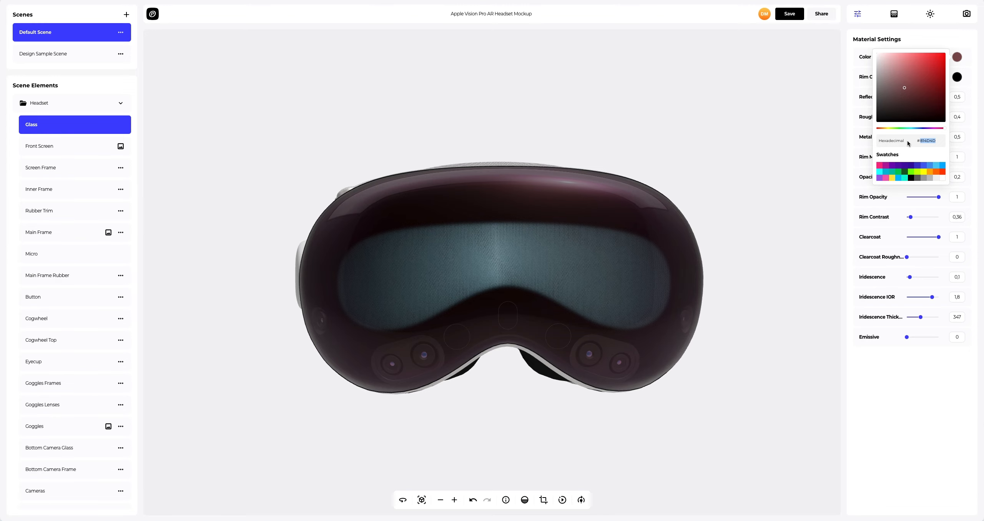
pyautogui.write('0E14AE')
pyautogui.click(849, 164)
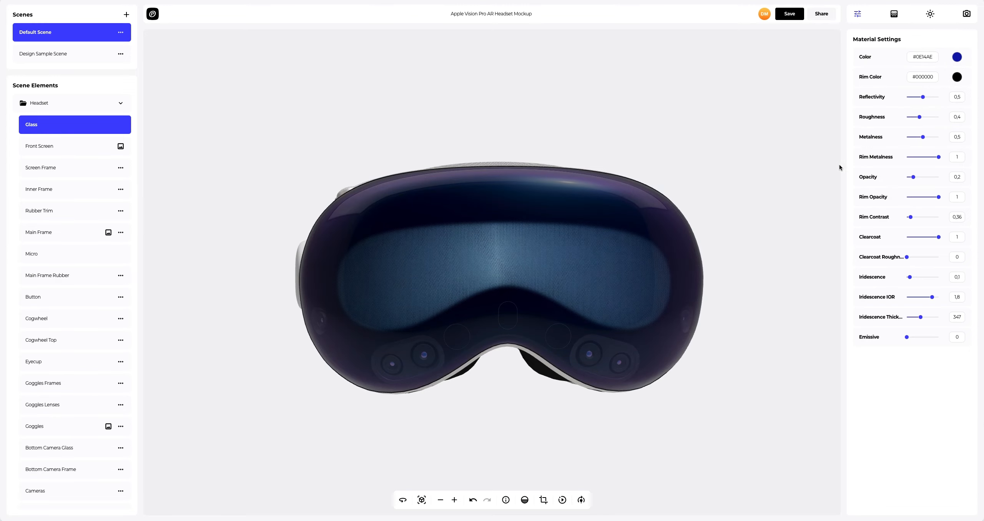
# - Recolor the Ribs on the back of the headset's band to #DCEAF3
pyautogui.moveTo(376, 245); pyautogui.dragTo(626, 247)
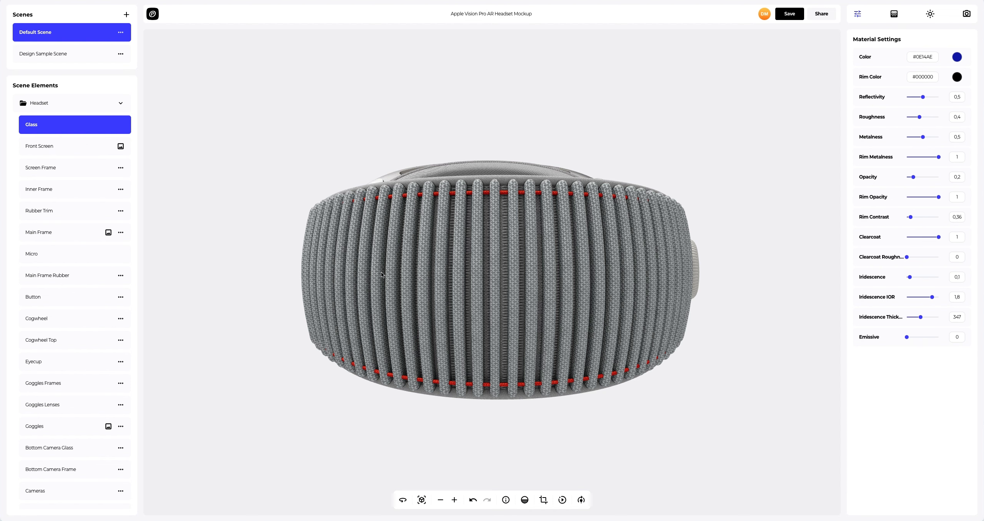
pyautogui.scroll(-3, 68, 280)
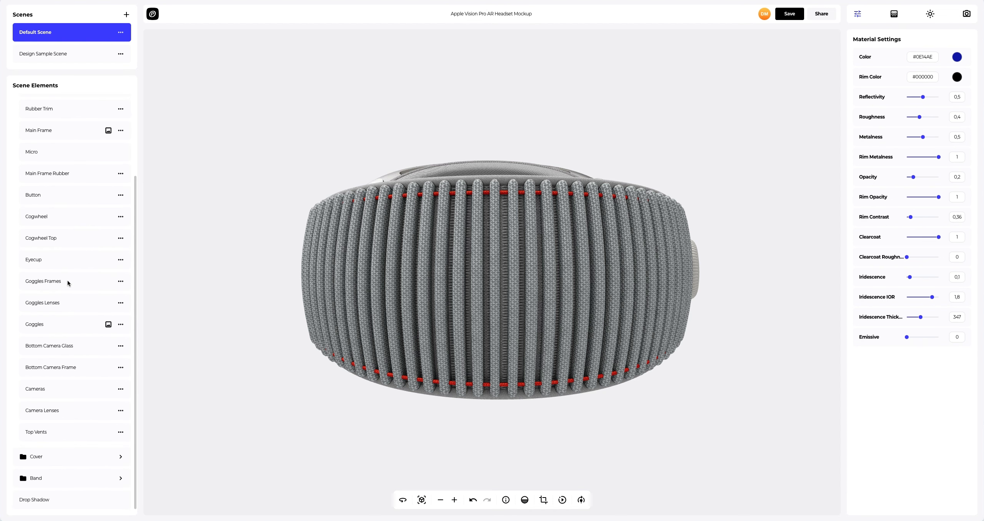
pyautogui.click(409, 283)
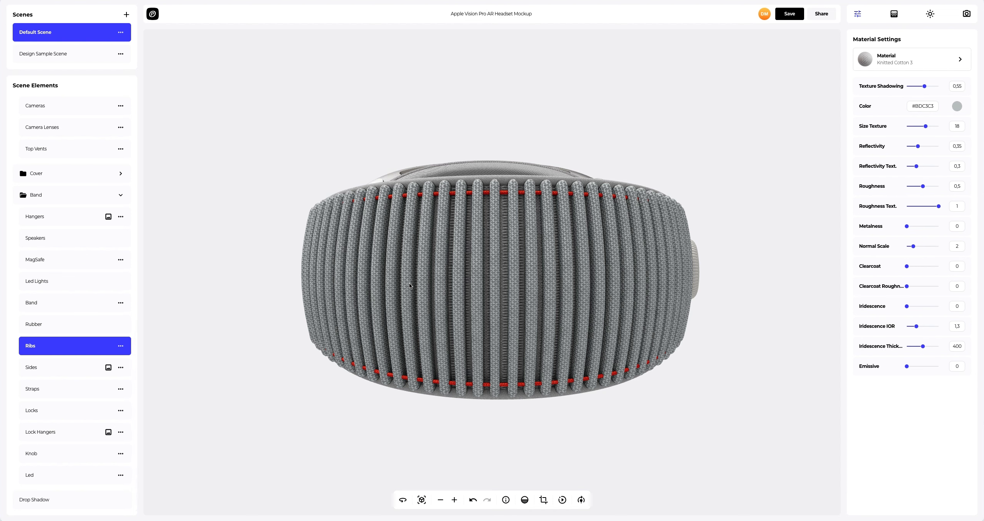
pyautogui.click(958, 106)
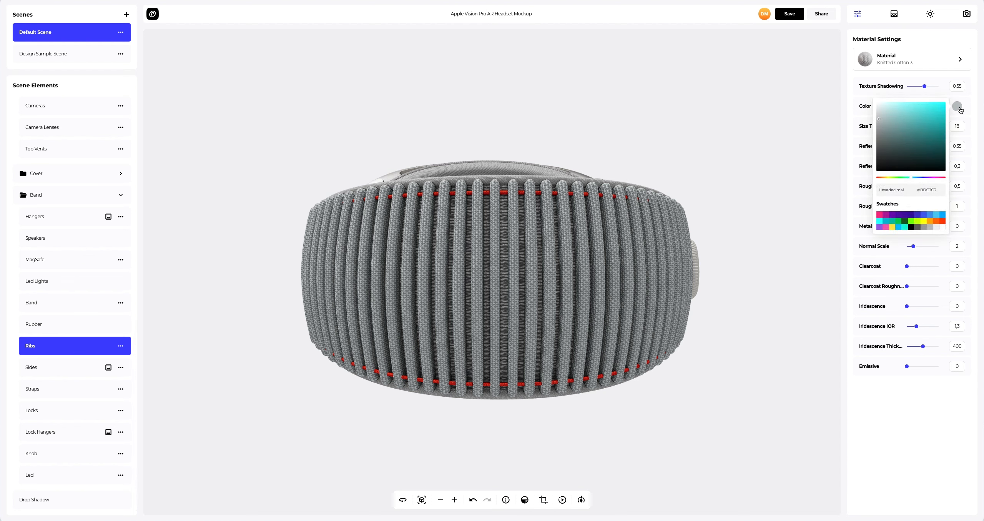
pyautogui.doubleClick(938, 189)
pyautogui.write('DCEAF3')
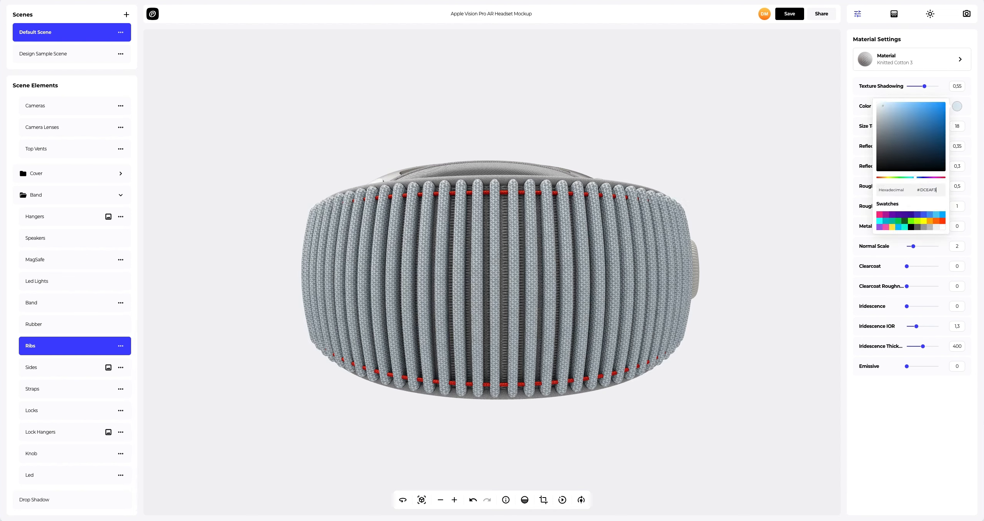
pyautogui.click(848, 216)
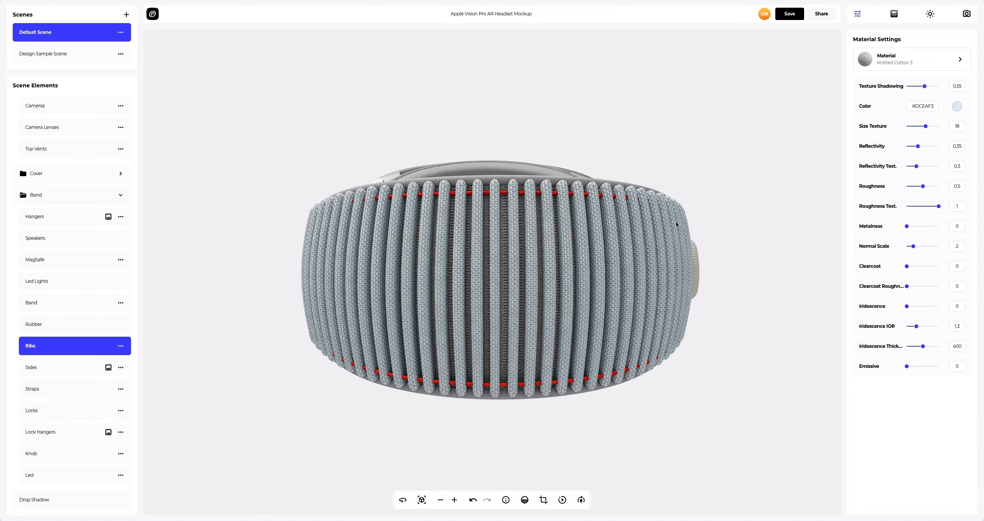
# - Change the red Lock Hangers tab on the band to the orange swatch #FF6D01
pyautogui.moveTo(636, 228); pyautogui.dragTo(549, 247)
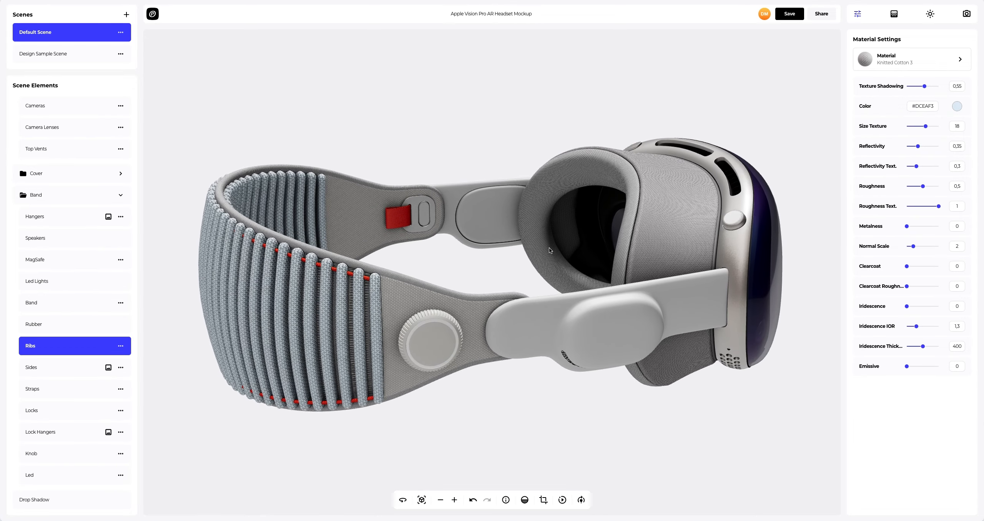
pyautogui.scroll(3, 383, 206)
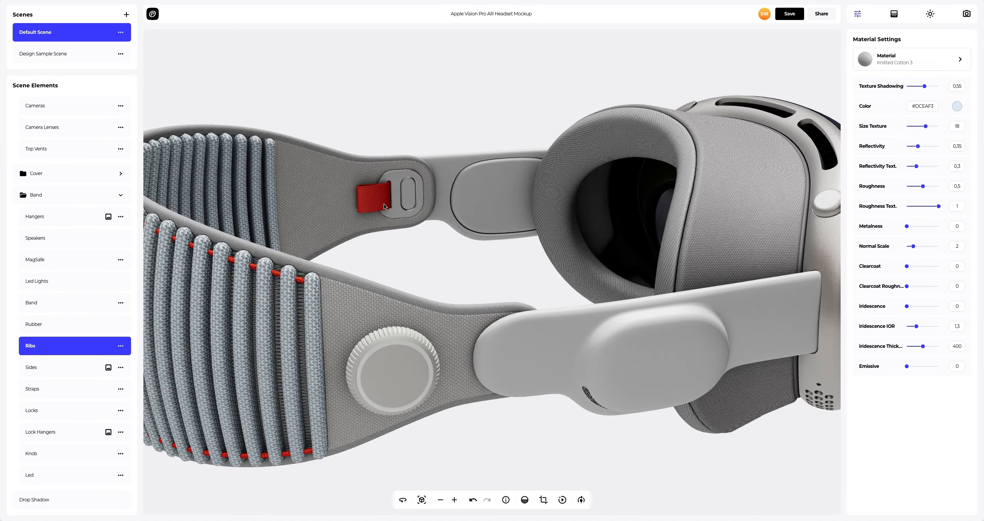
pyautogui.click(370, 197)
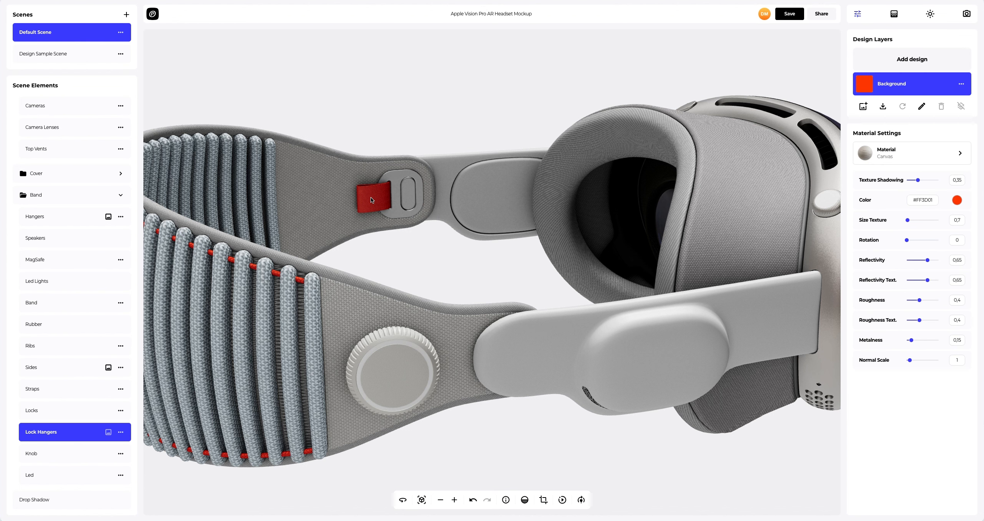
pyautogui.click(958, 200)
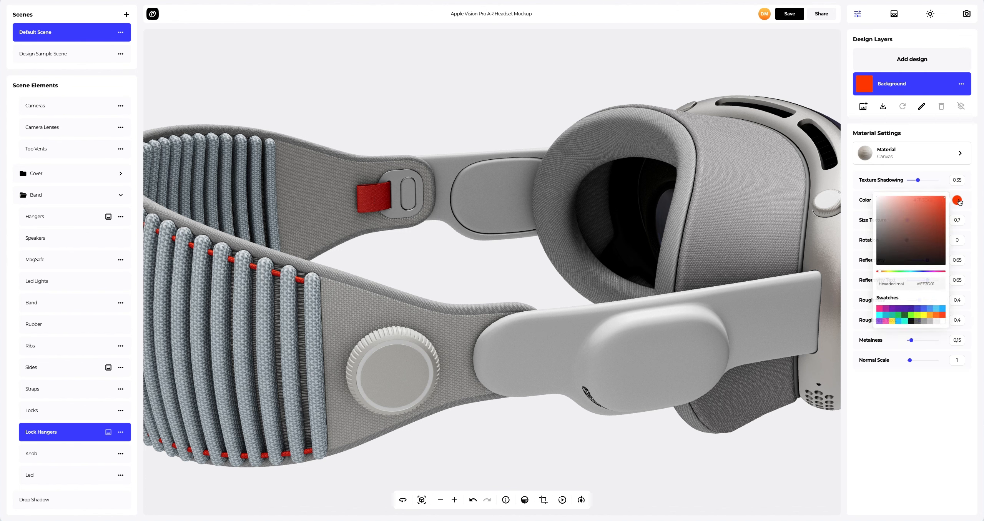
pyautogui.click(937, 315)
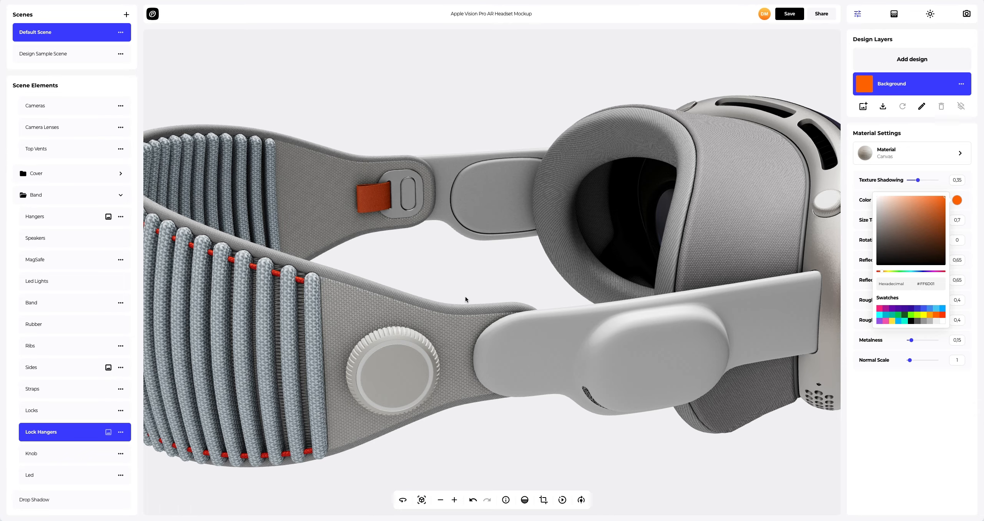
# - Change the red Straps running through the band's ribs to the orange swatch #FF6D01
pyautogui.moveTo(308, 278); pyautogui.dragTo(493, 229)
pyautogui.click(489, 230)
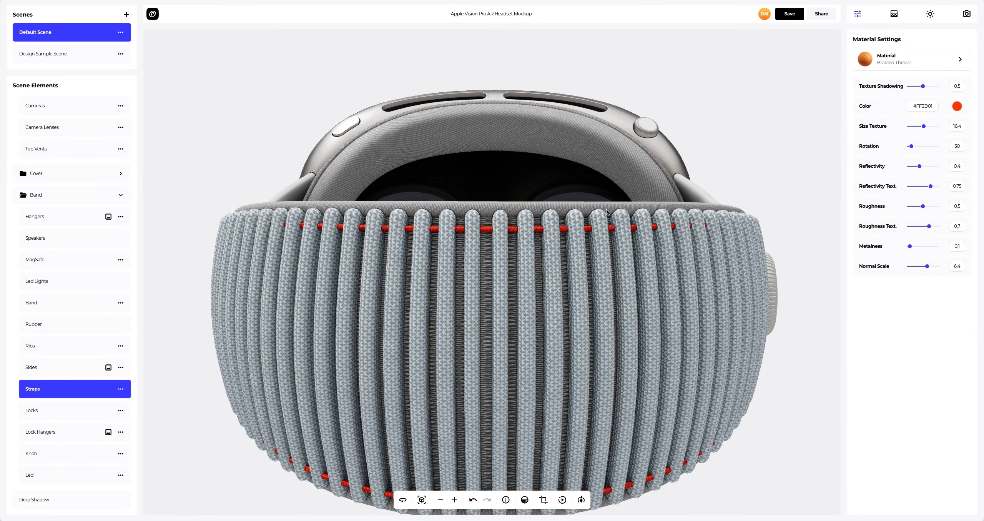
pyautogui.click(957, 107)
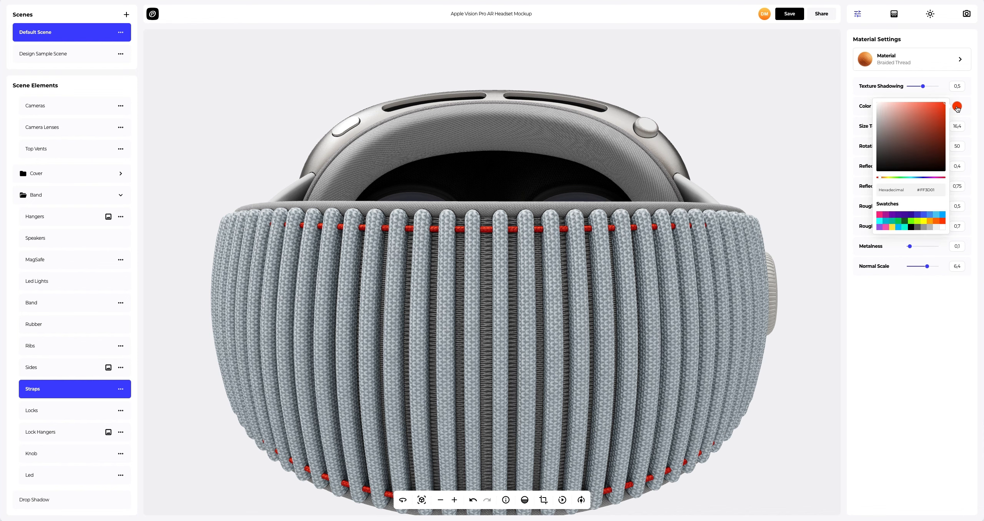
pyautogui.click(937, 221)
# - Set the texture rotation of the Cushioning around the eye opening to 135
pyautogui.moveTo(561, 182); pyautogui.dragTo(562, 191)
pyautogui.scroll(5, 492, 166)
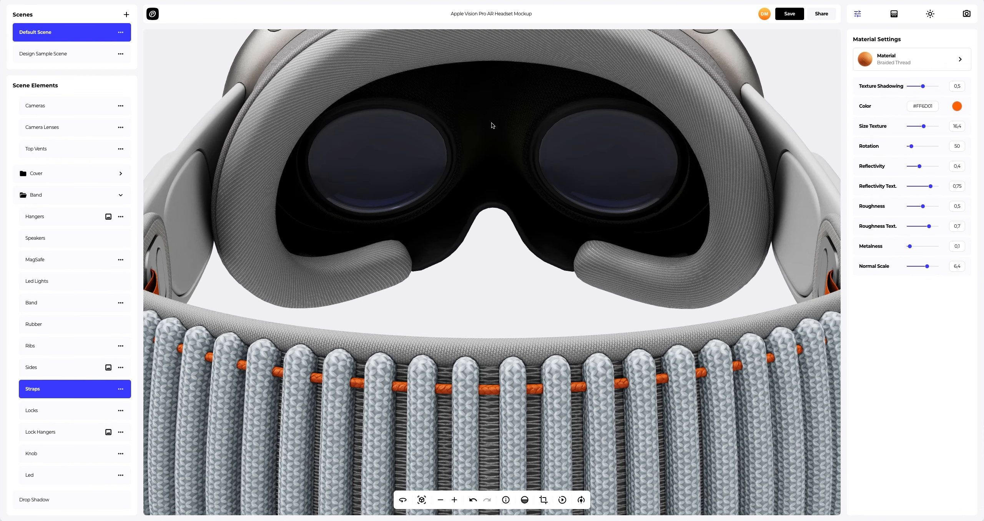
pyautogui.moveTo(491, 122); pyautogui.dragTo(489, 163)
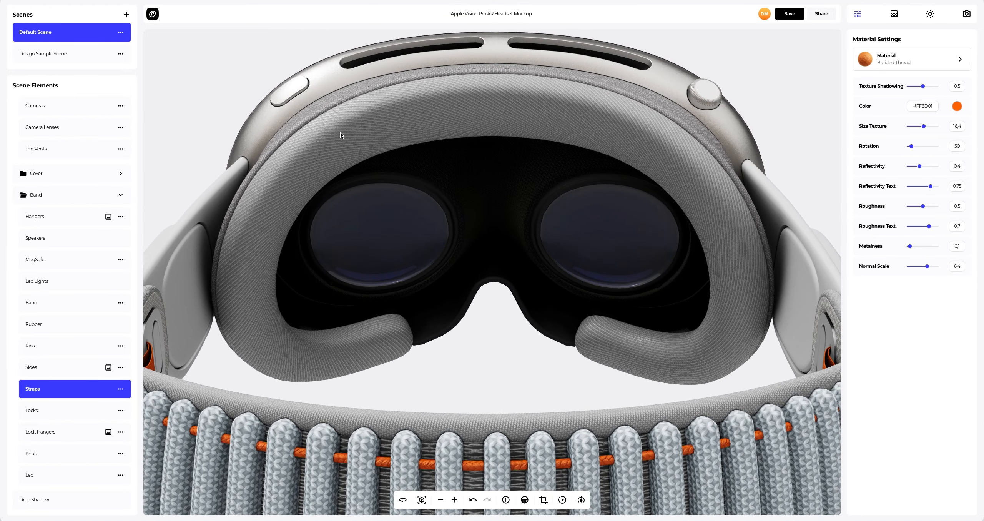
pyautogui.click(481, 114)
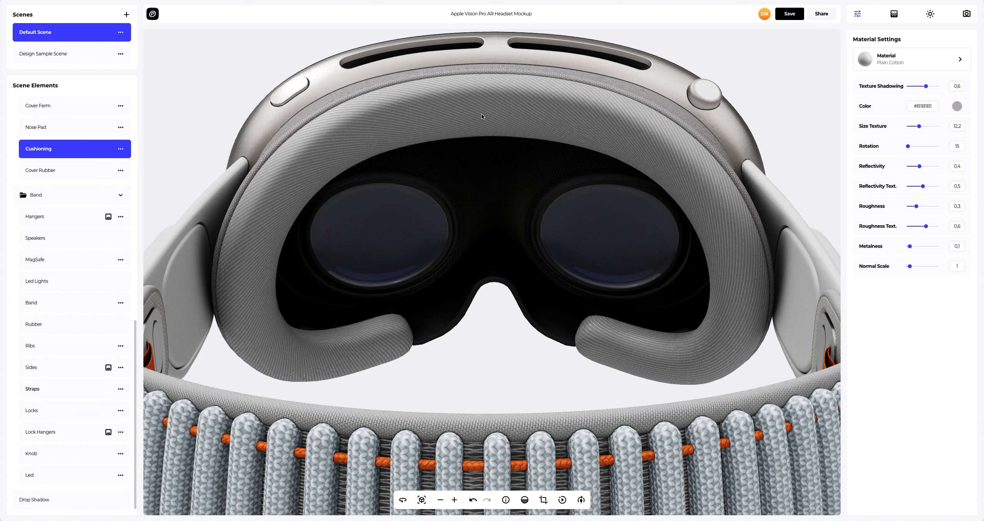
pyautogui.click(913, 147)
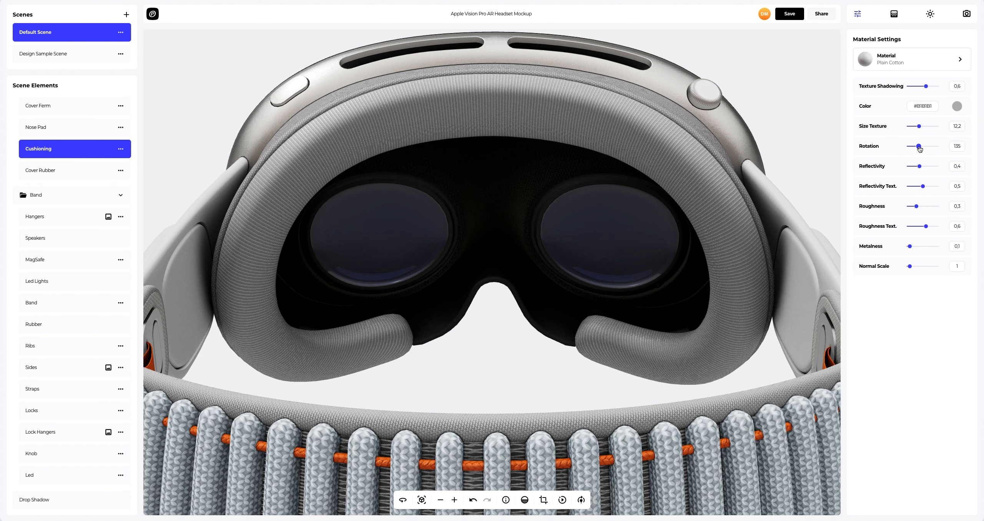
pyautogui.moveTo(913, 146); pyautogui.dragTo(919, 148)
# - Add the Screen.png image as a design on the headset's Front Screen
pyautogui.scroll(-5, 619, 106)
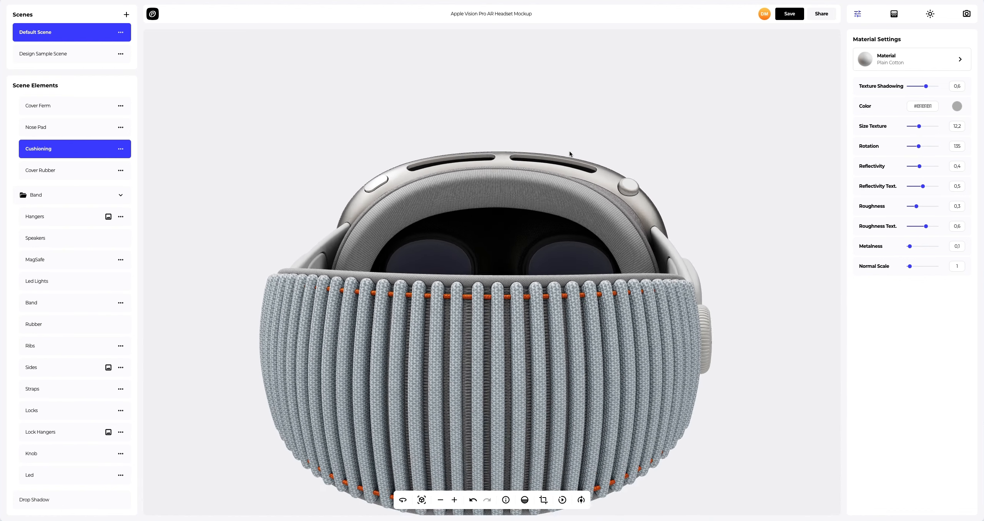
pyautogui.moveTo(570, 152); pyautogui.dragTo(380, 186)
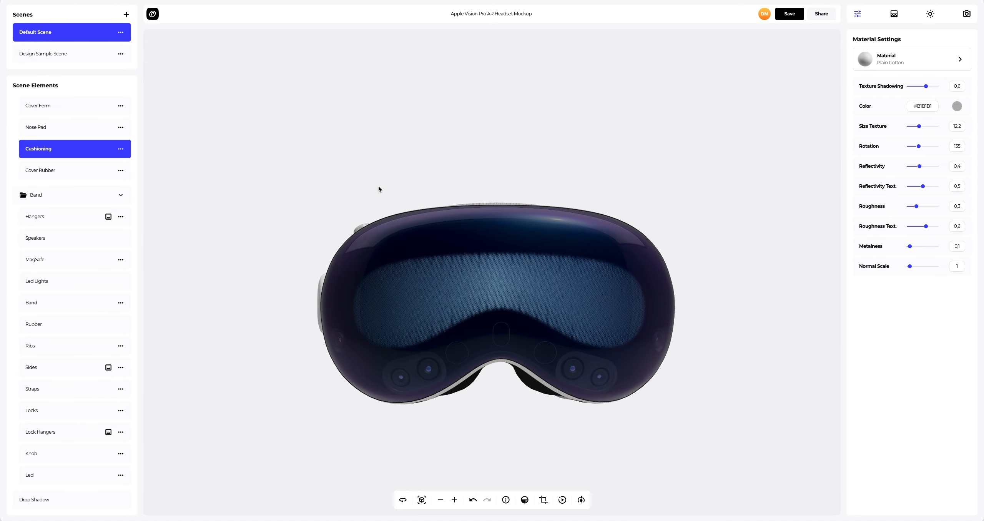
pyautogui.click(398, 295)
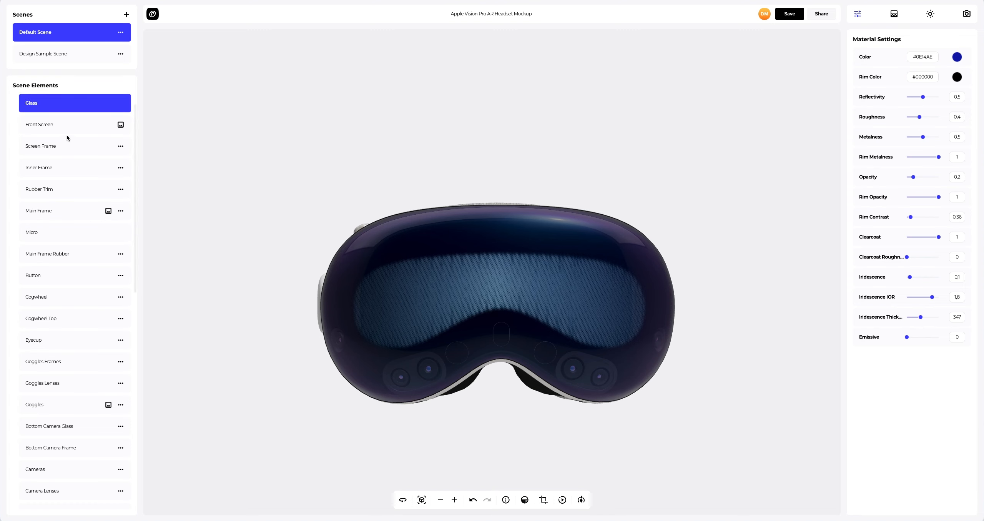
pyautogui.click(51, 124)
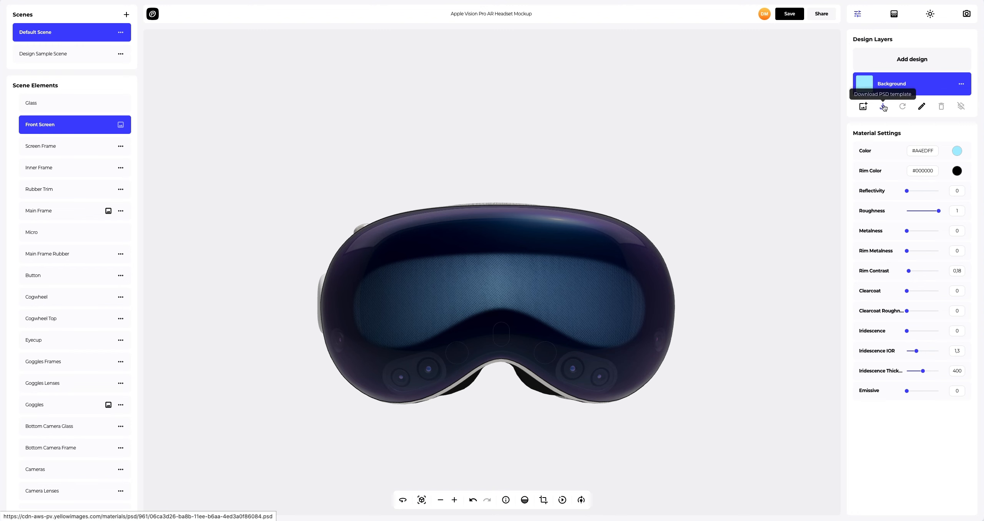
pyautogui.click(912, 59)
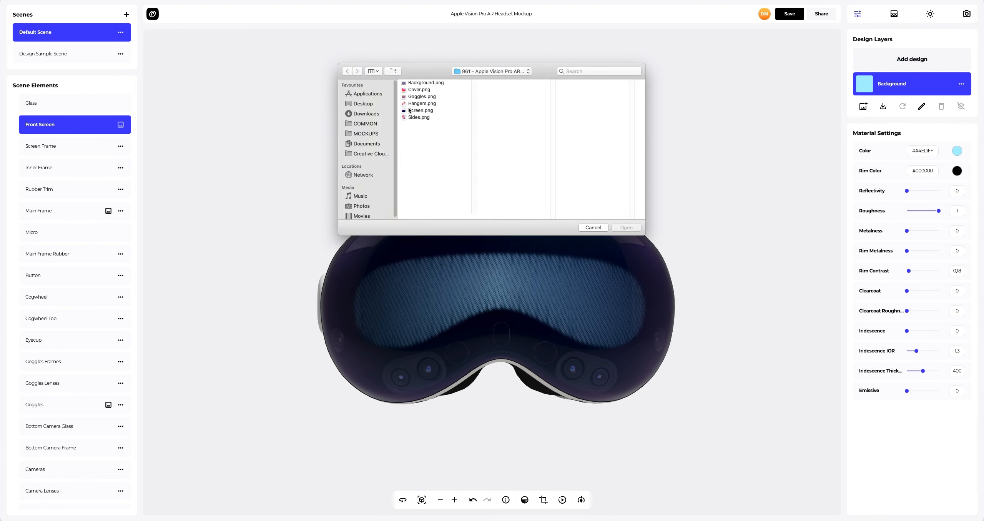
pyautogui.click(410, 111)
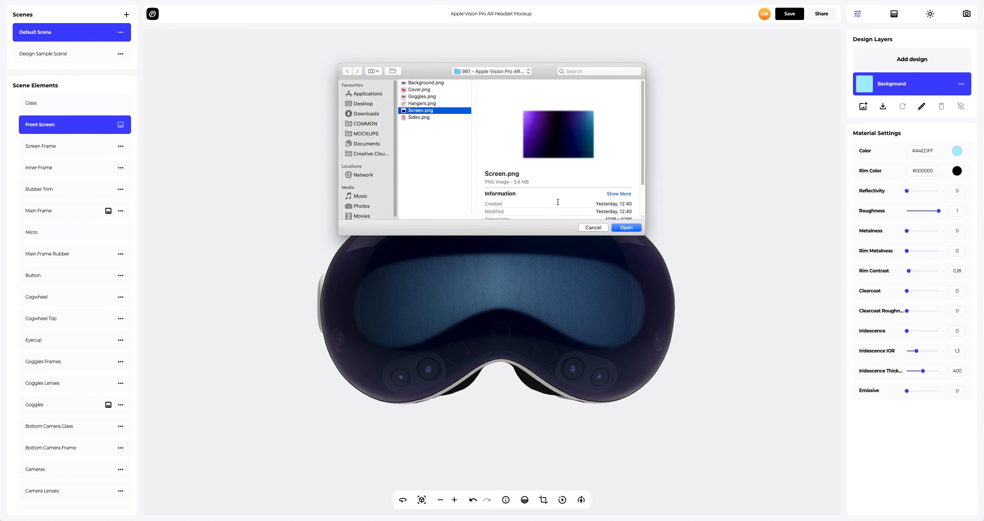
pyautogui.click(616, 228)
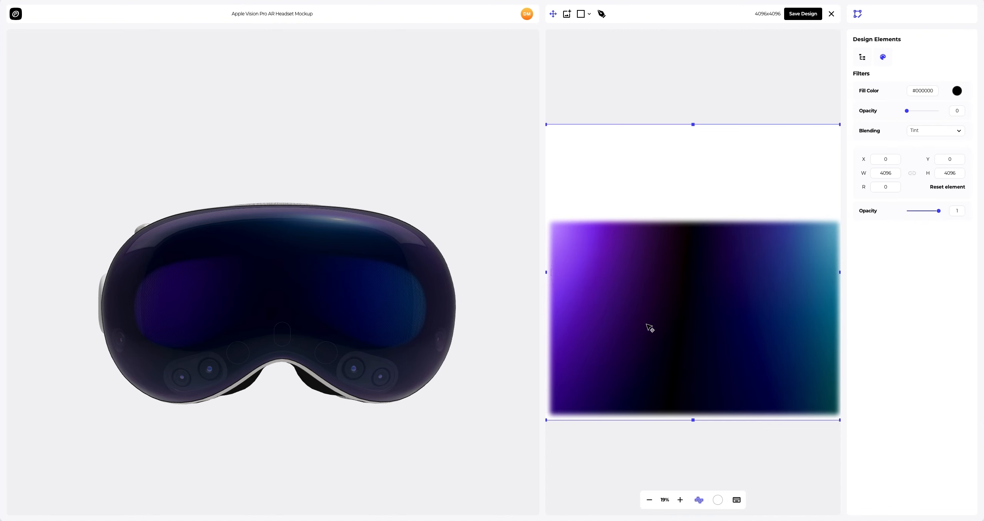
# - Move the screen design to about X -37, Y -11 and save it with its opacity at 1
pyautogui.moveTo(655, 320)
pyautogui.mouseDown()
pyautogui.moveTo(706, 326)
pyautogui.moveTo(655, 292)
pyautogui.moveTo(640, 304)
pyautogui.moveTo(647, 327)
pyautogui.mouseUp()
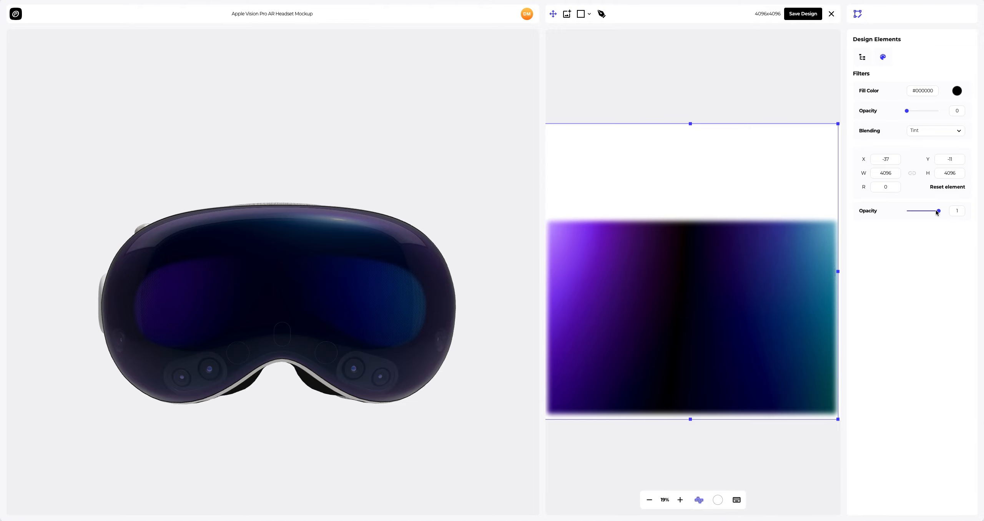
pyautogui.moveTo(938, 211); pyautogui.dragTo(908, 211)
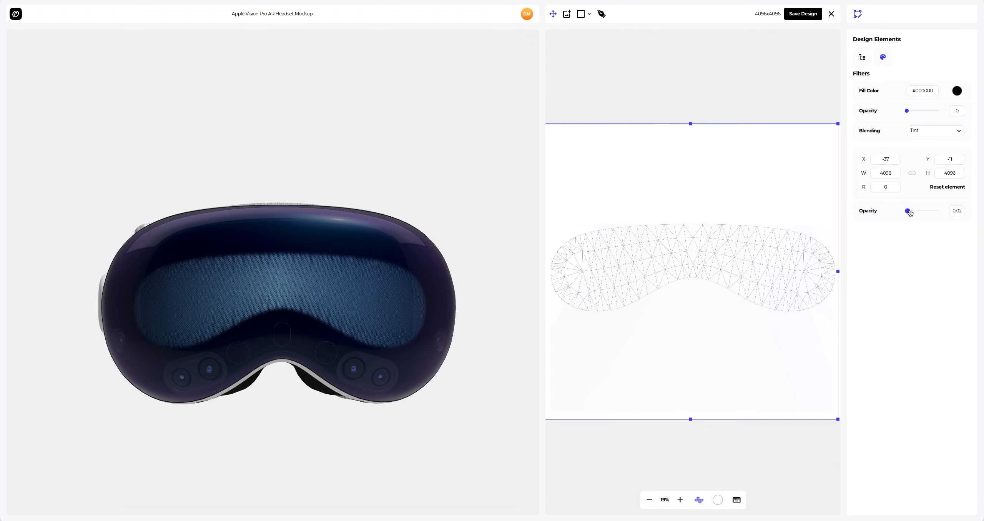
pyautogui.moveTo(914, 211); pyautogui.dragTo(943, 214)
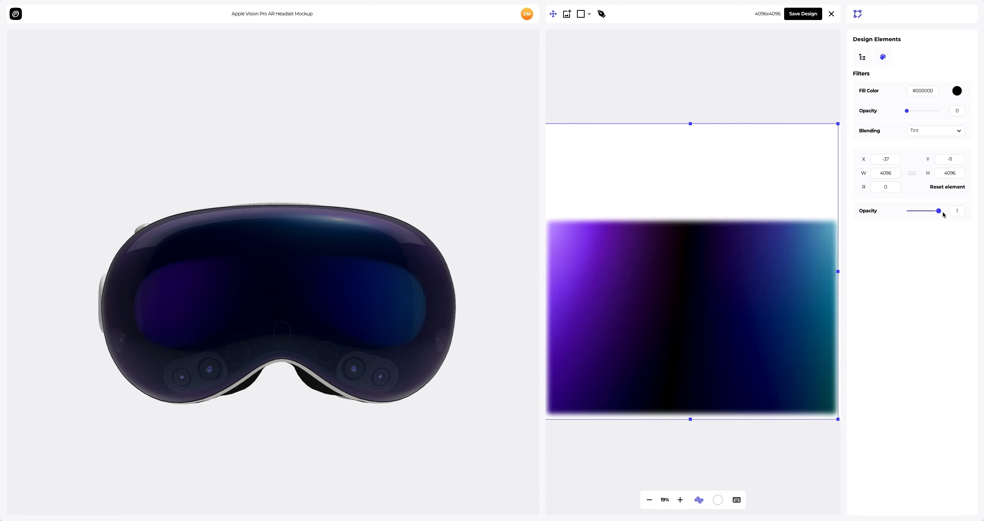
pyautogui.click(802, 17)
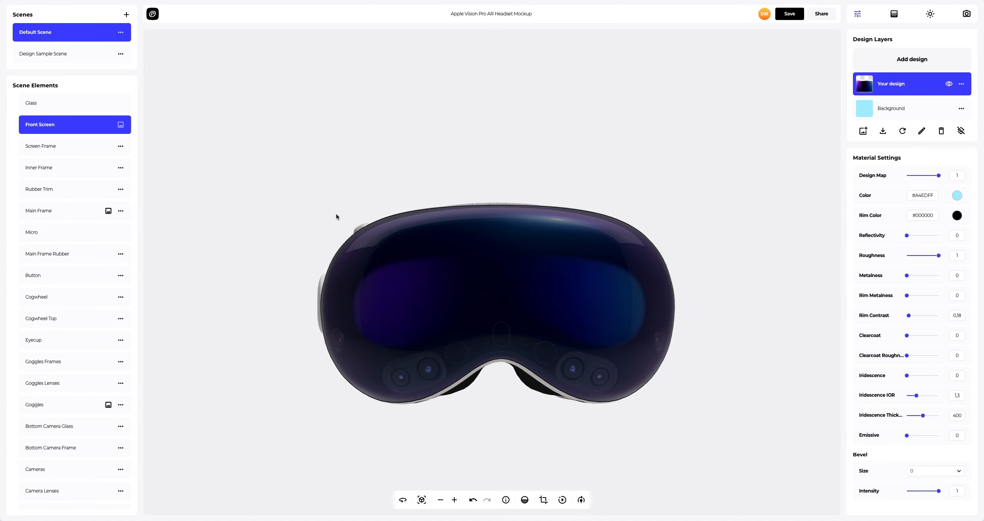
# - Add the Goggles.png image as a design on the Goggles, shift it to about X -4, Y -12 and save it
pyautogui.moveTo(336, 213); pyautogui.dragTo(568, 302)
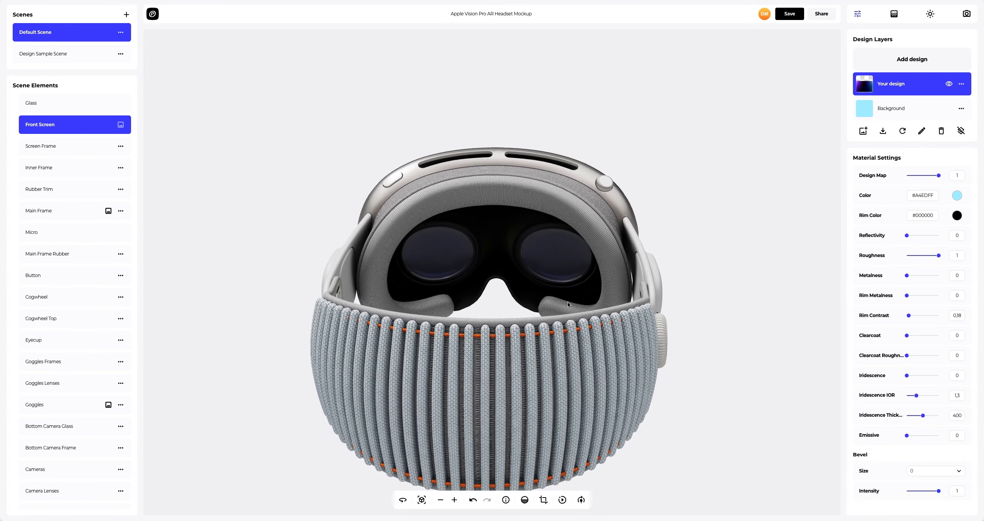
pyautogui.scroll(5, 463, 262)
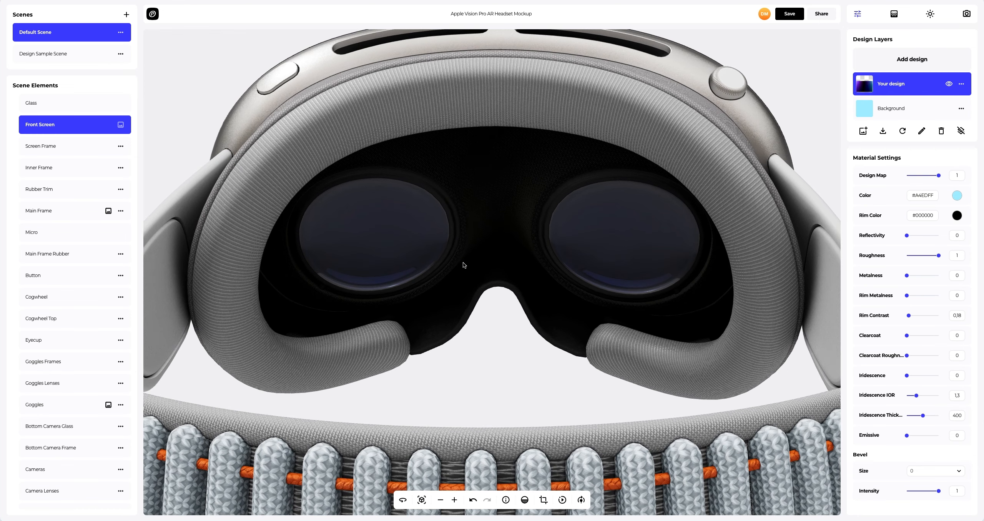
pyautogui.click(358, 218)
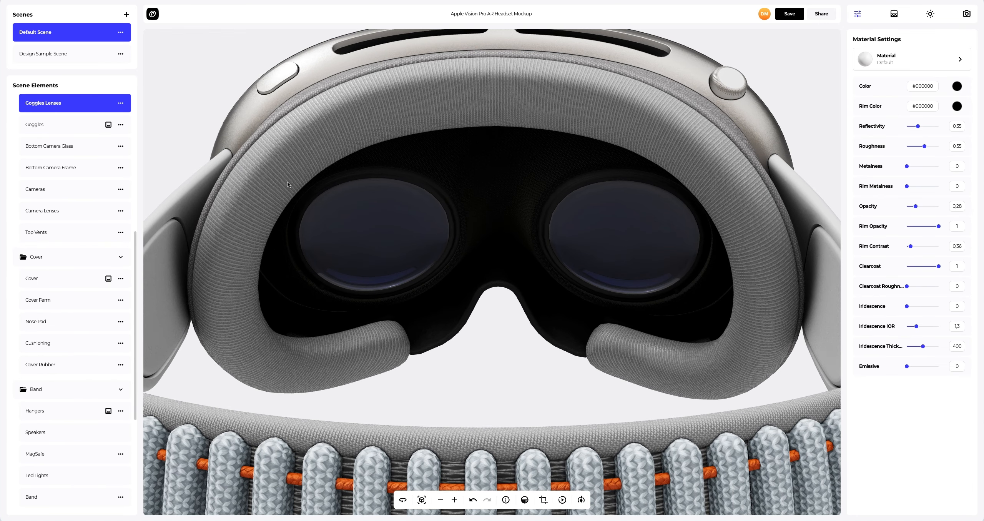
pyautogui.click(50, 128)
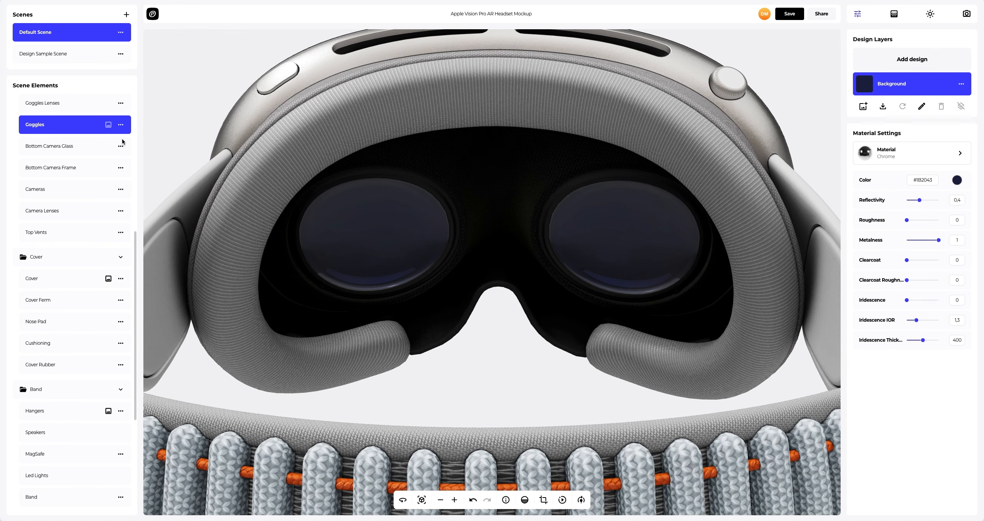
pyautogui.click(905, 60)
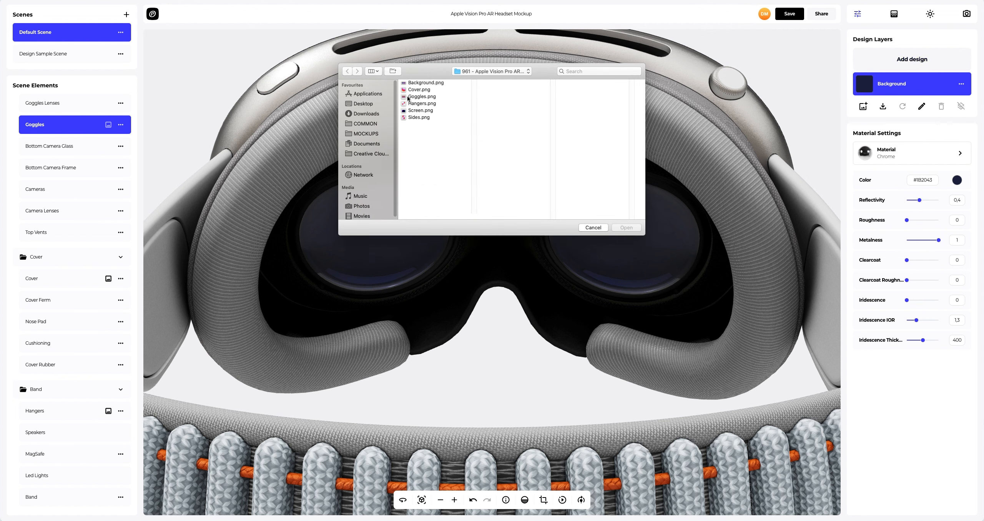
pyautogui.click(408, 98)
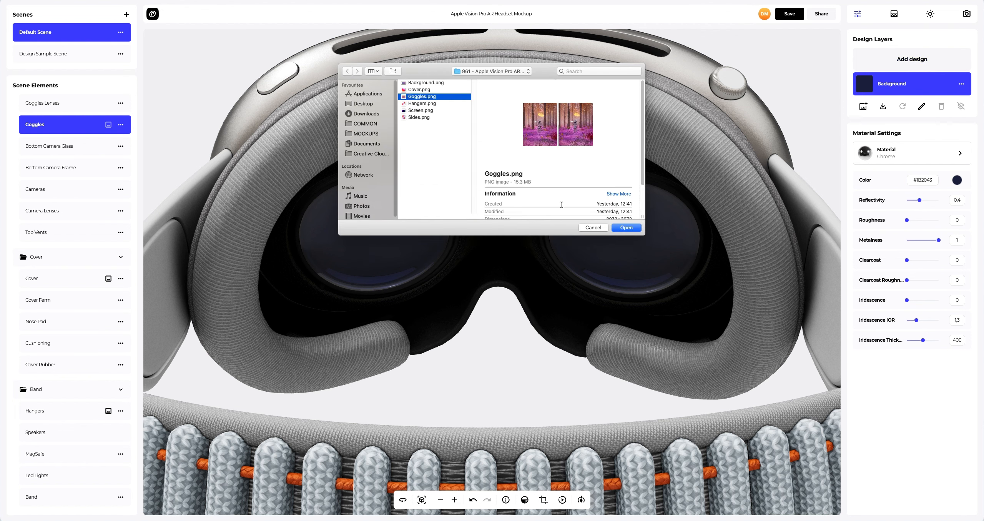
pyautogui.click(626, 227)
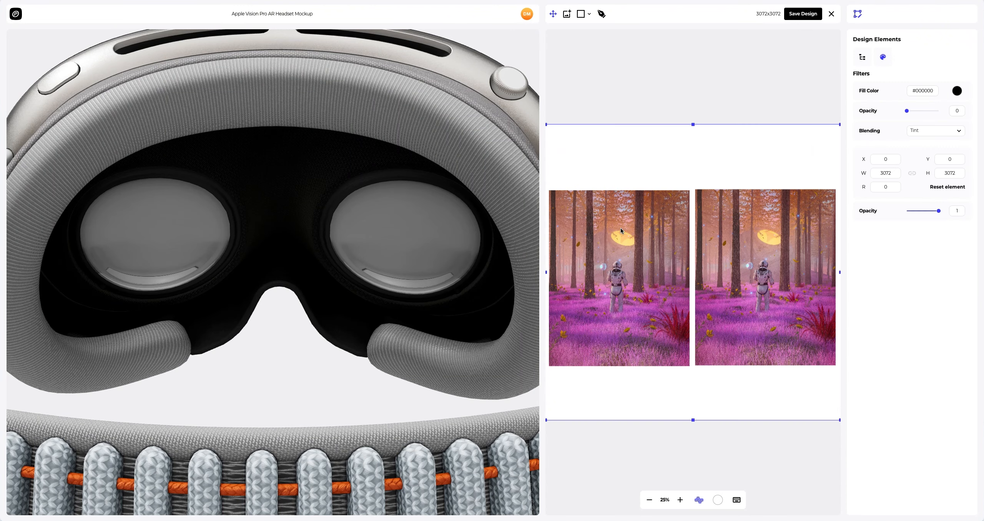
pyautogui.moveTo(621, 230)
pyautogui.mouseDown()
pyautogui.moveTo(759, 249)
pyautogui.moveTo(786, 356)
pyautogui.moveTo(683, 238)
pyautogui.moveTo(622, 246)
pyautogui.mouseUp()
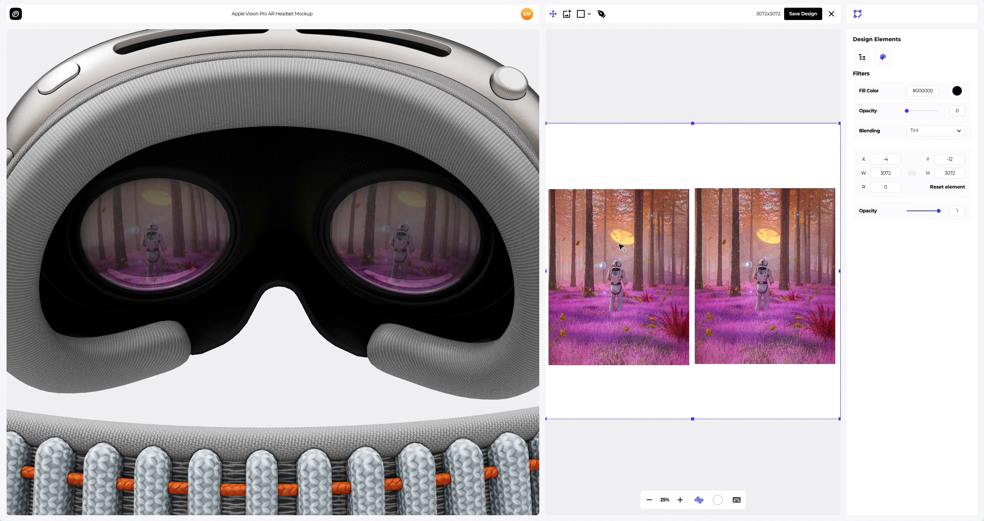
pyautogui.click(800, 16)
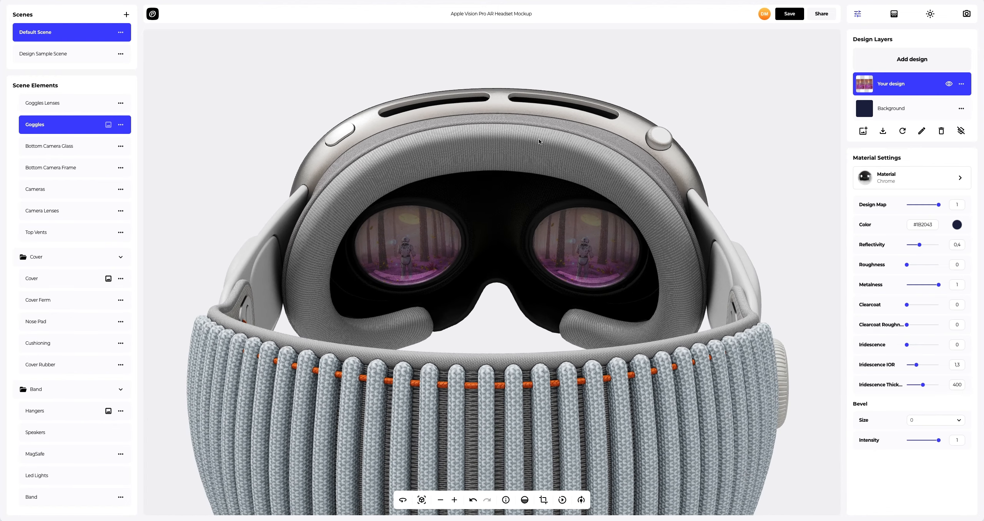
# - Add the Cover.png gradient image as a design on the fabric Cover behind the main frame and save the design
pyautogui.moveTo(538, 138); pyautogui.dragTo(367, 176)
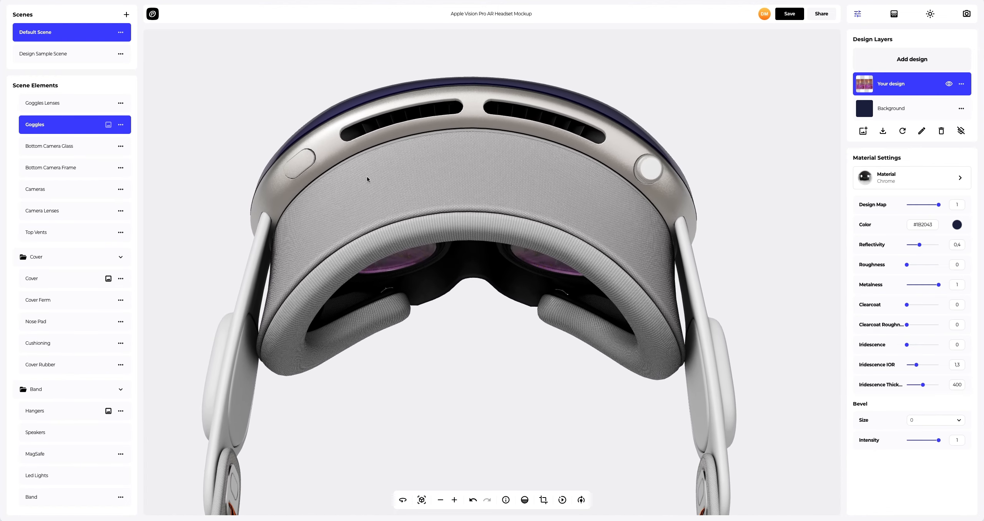
pyautogui.click(427, 176)
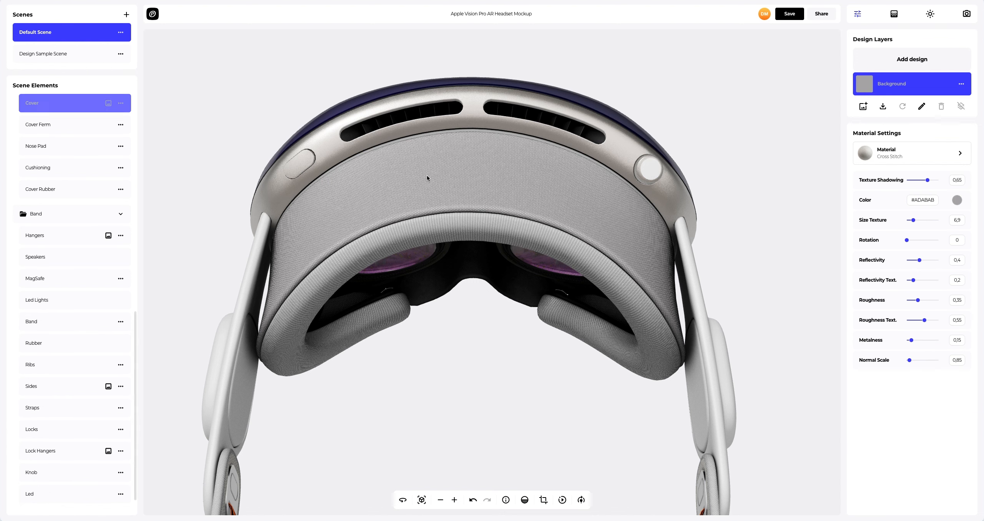
pyautogui.click(911, 61)
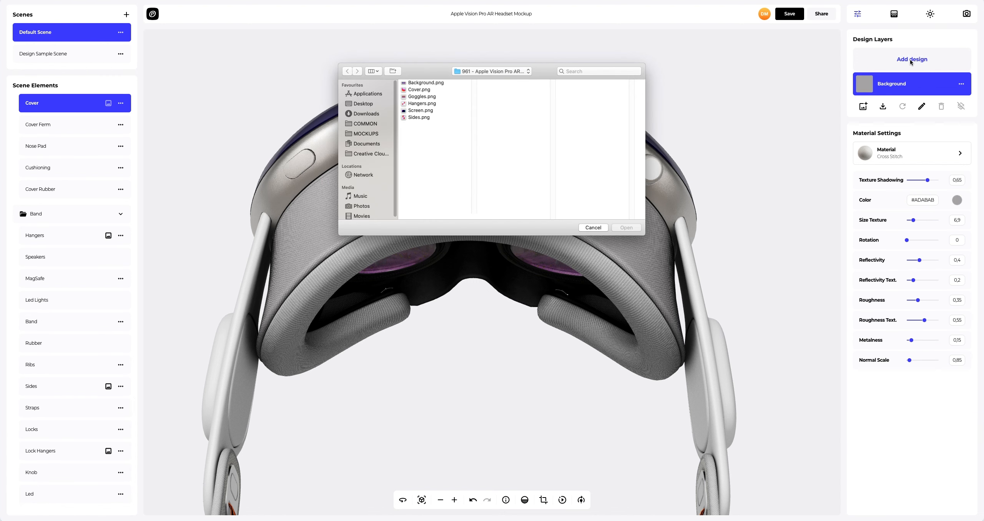
pyautogui.click(422, 90)
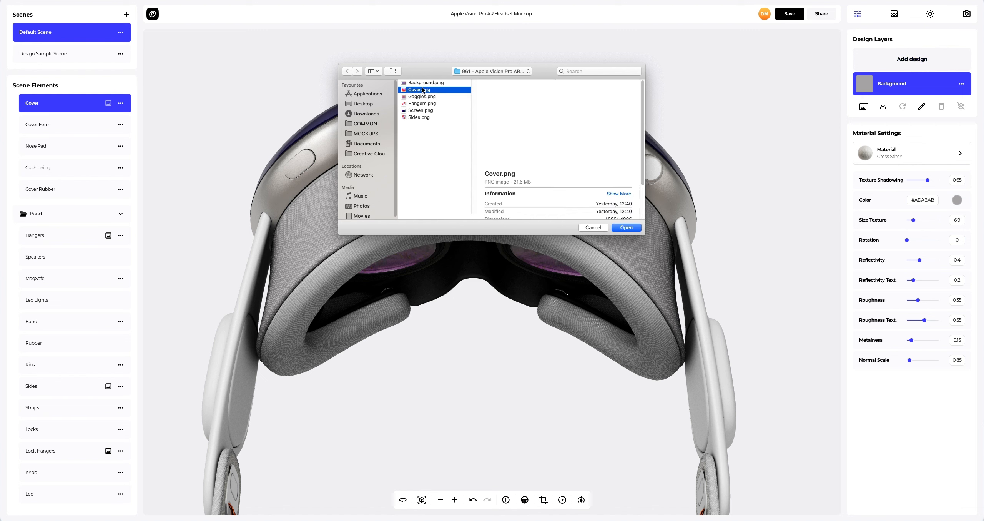
pyautogui.click(622, 229)
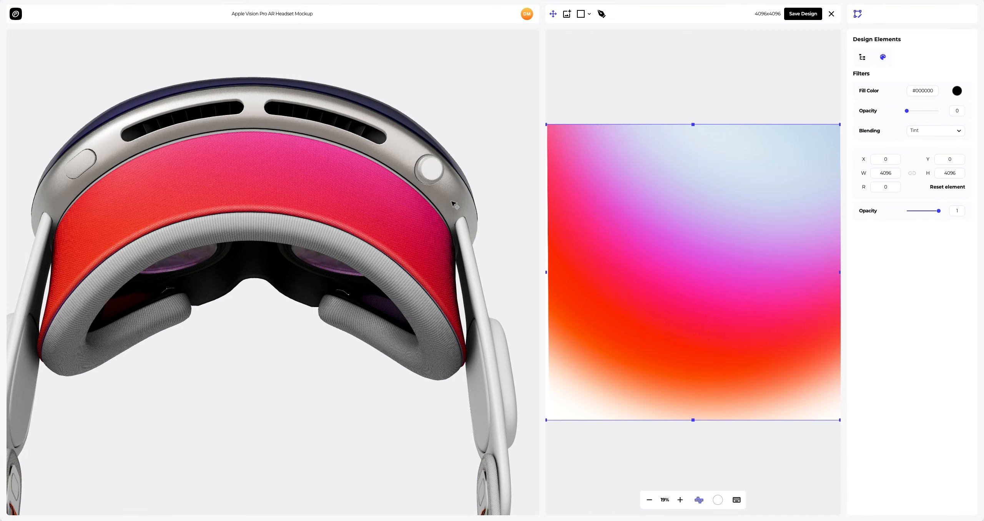
pyautogui.moveTo(442, 204); pyautogui.dragTo(230, 95)
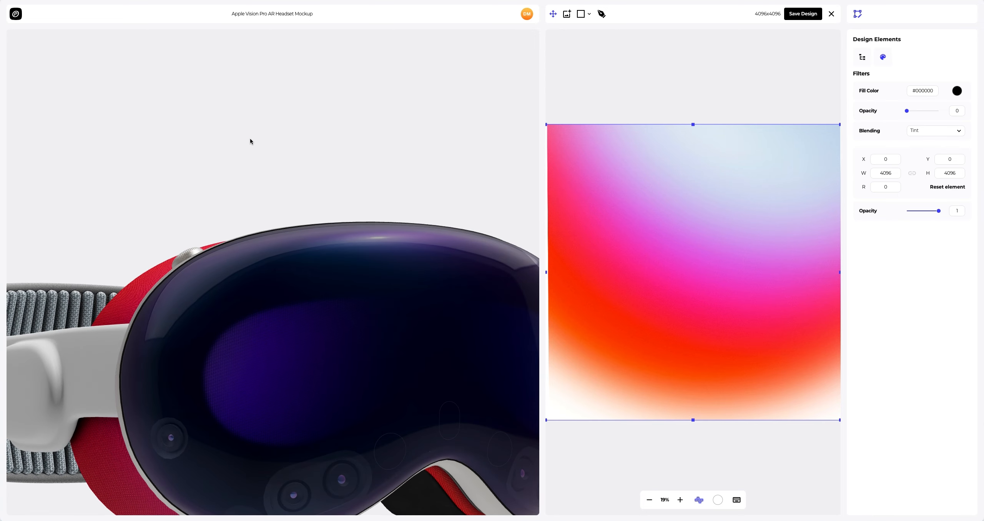
pyautogui.moveTo(246, 286); pyautogui.dragTo(263, 292)
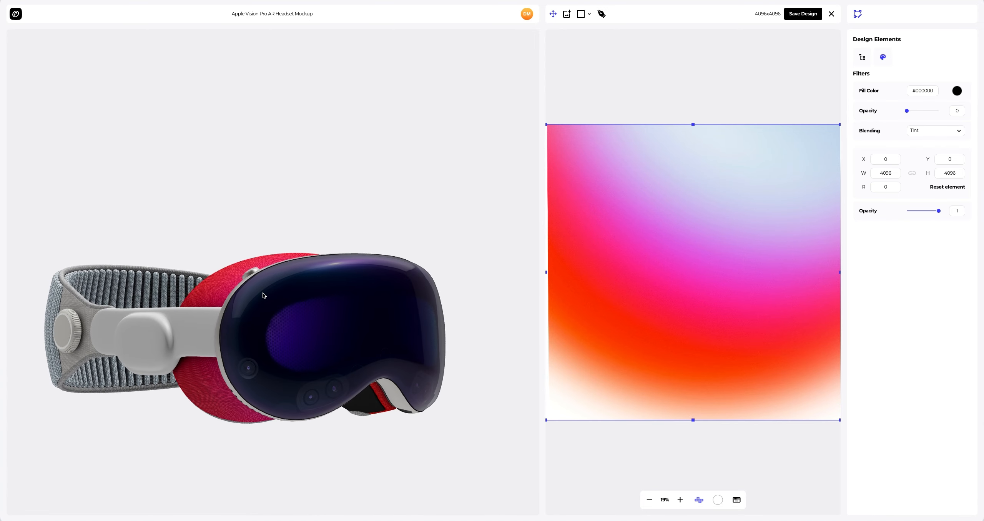
pyautogui.moveTo(263, 292); pyautogui.dragTo(301, 237, button='right')
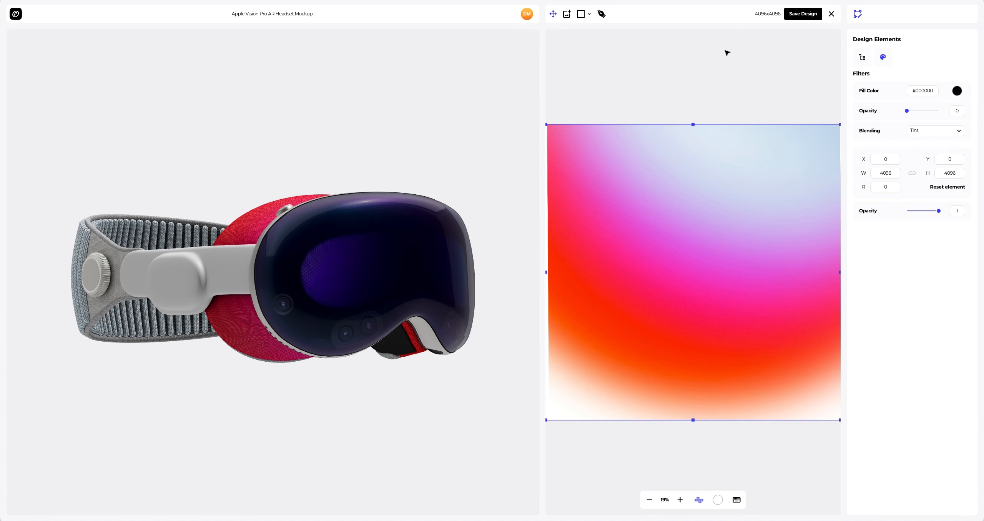
pyautogui.click(796, 15)
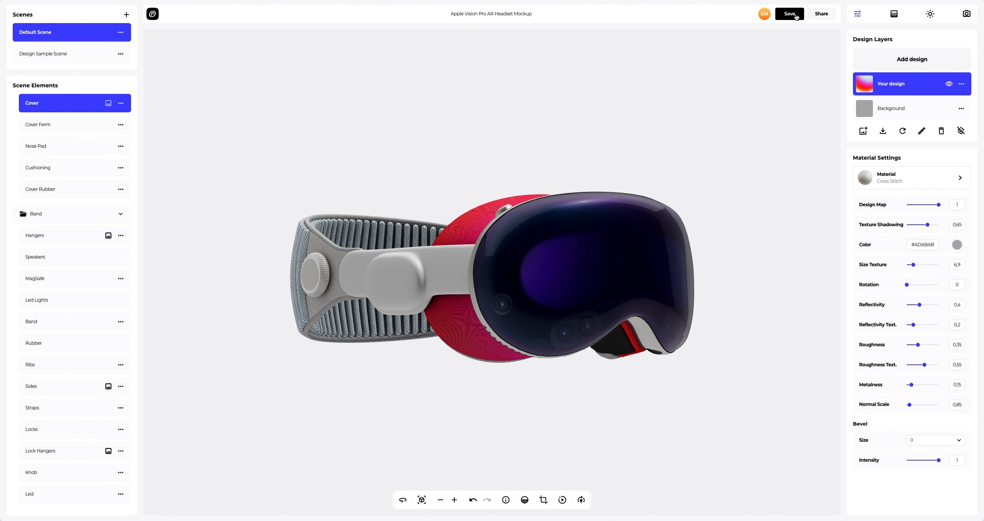
# - Add the Hangers.png image as a design on the Hangers at the headset's sides and save the design
pyautogui.moveTo(338, 263); pyautogui.dragTo(428, 272)
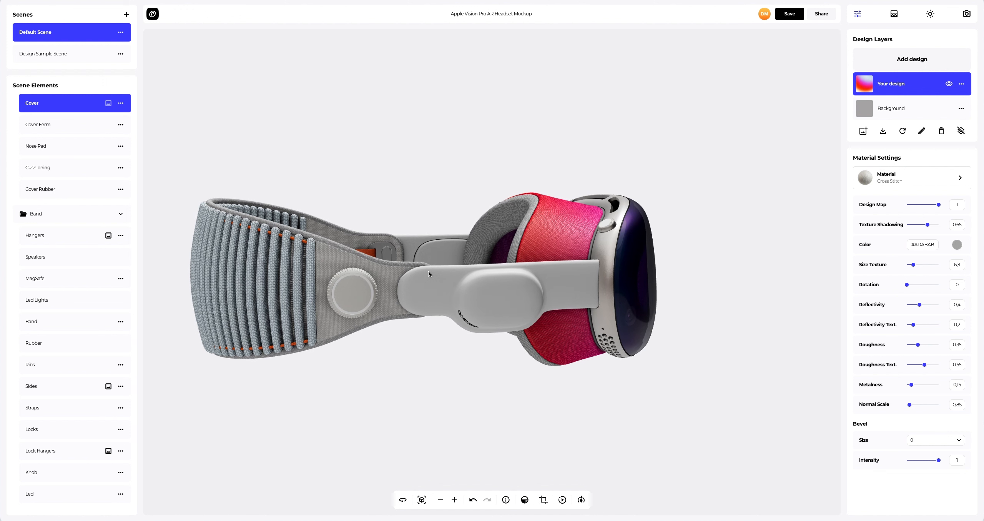
pyautogui.click(492, 297)
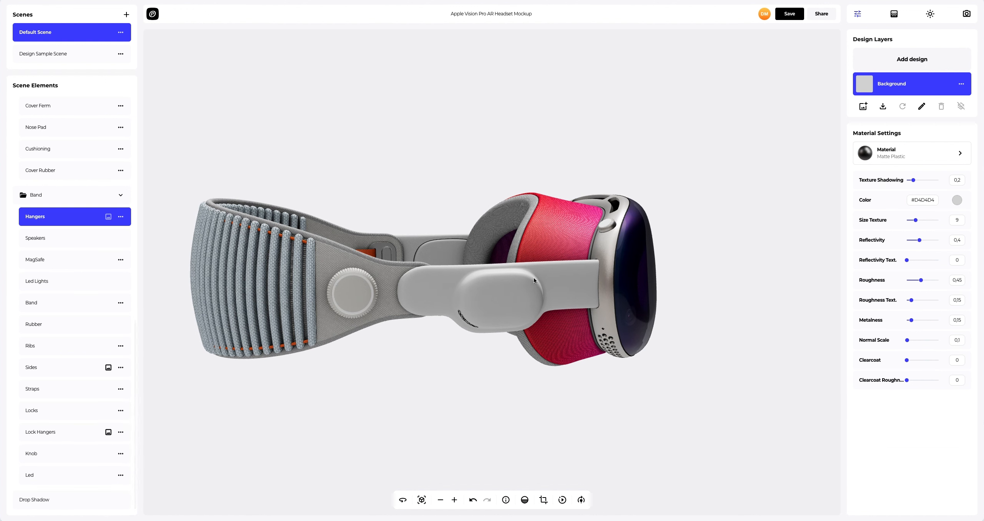
pyautogui.click(907, 60)
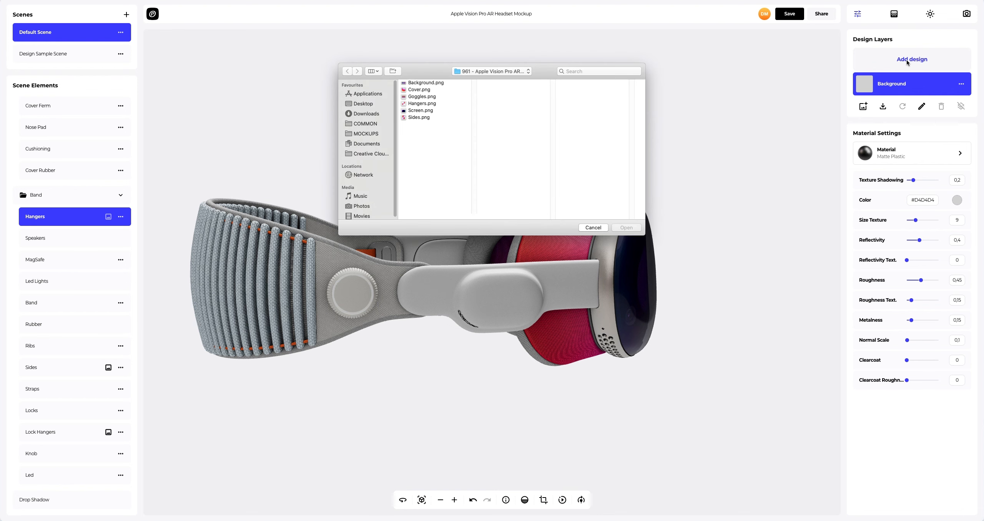
pyautogui.click(420, 103)
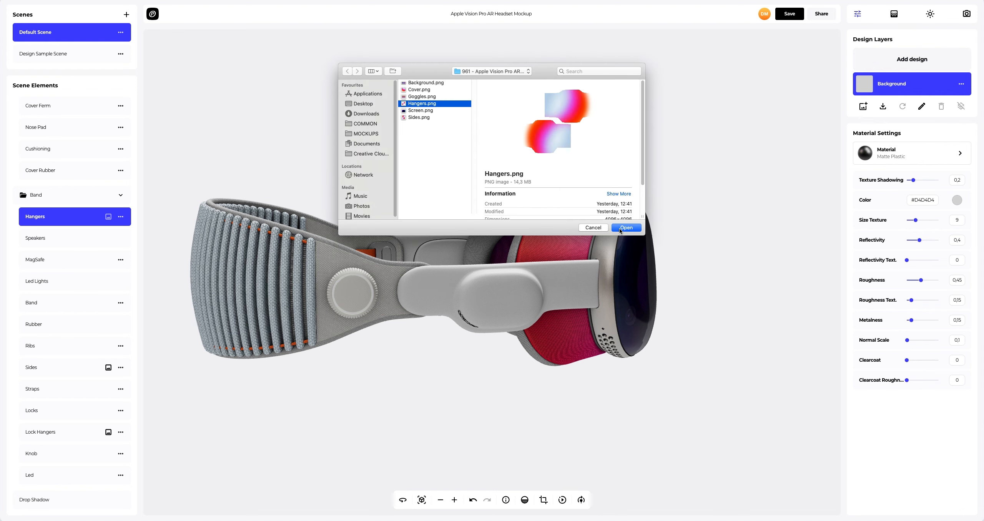
pyautogui.click(624, 227)
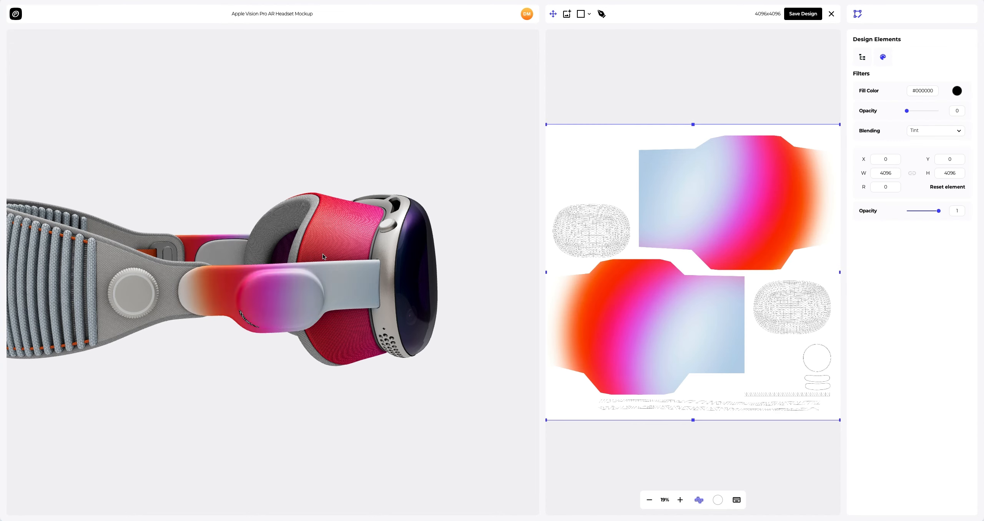
pyautogui.moveTo(323, 253); pyautogui.dragTo(280, 258)
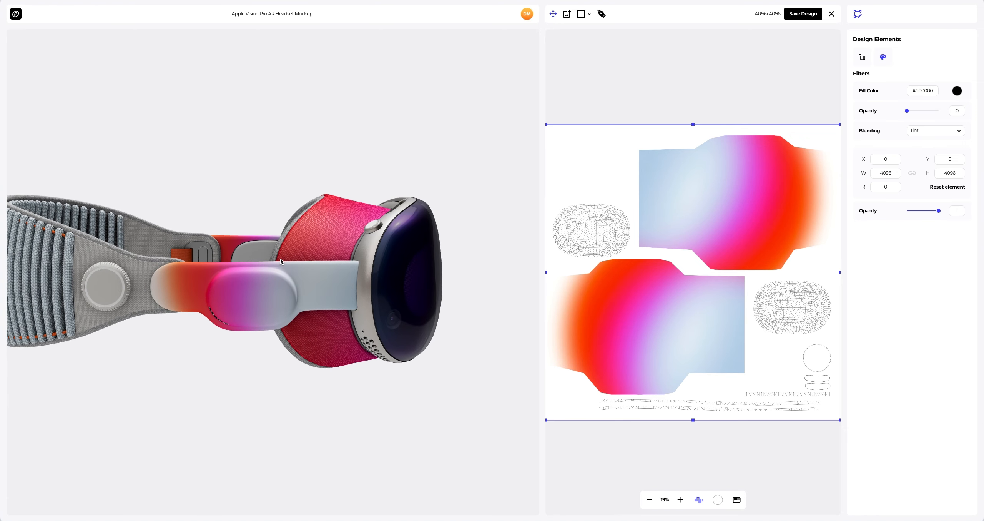
pyautogui.click(798, 15)
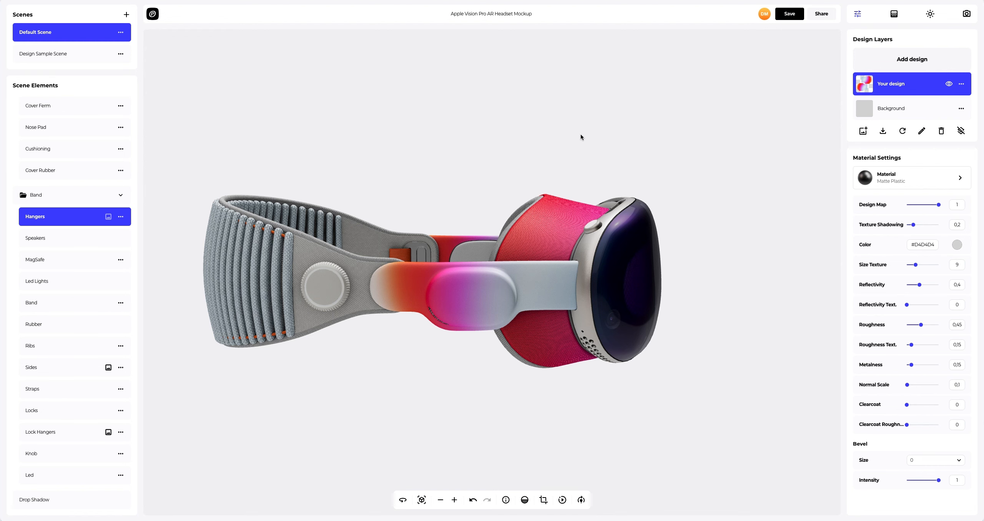
# - Add the Sides.png image as a design on the band's Sides around the knob and save the design
pyautogui.click(301, 319)
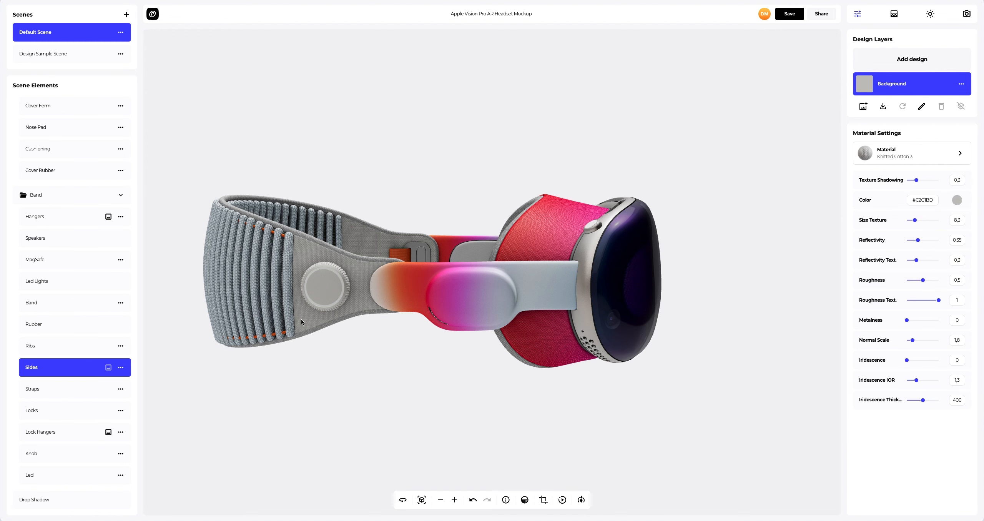
pyautogui.click(930, 59)
pyautogui.click(421, 116)
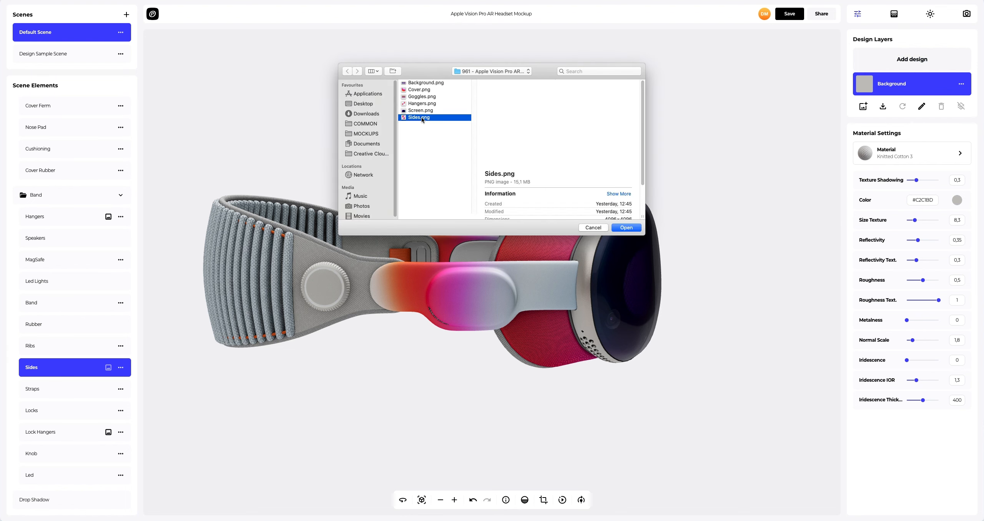
pyautogui.click(621, 229)
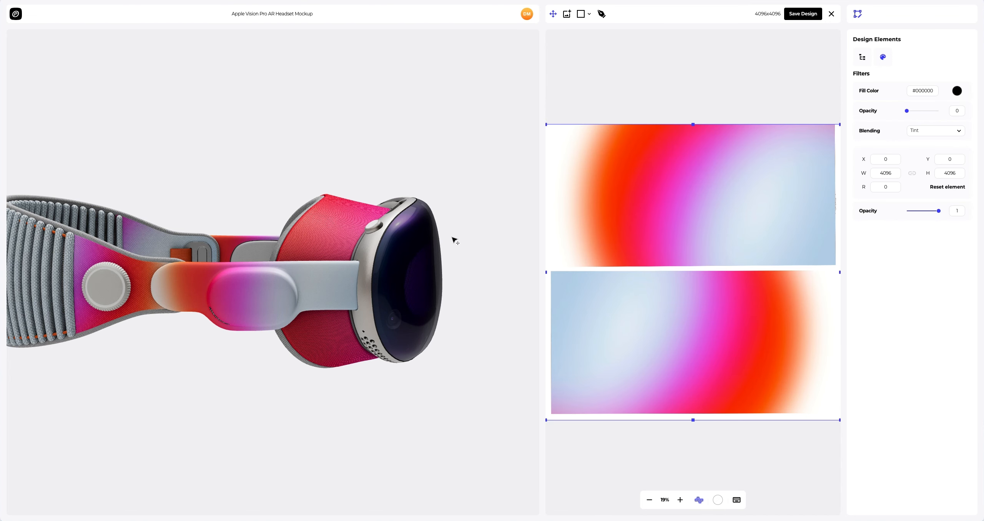
pyautogui.scroll(-3, 446, 238)
pyautogui.moveTo(345, 272); pyautogui.dragTo(214, 273)
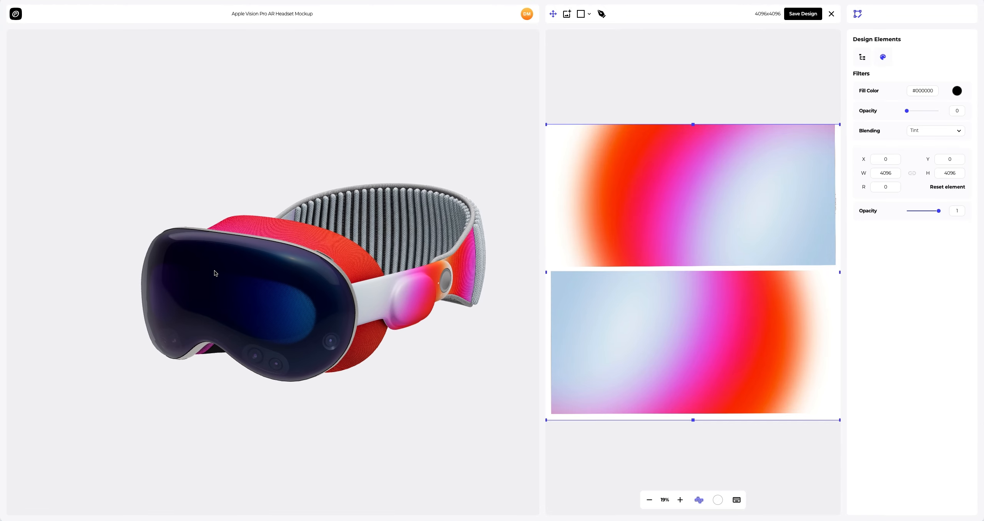
pyautogui.click(797, 18)
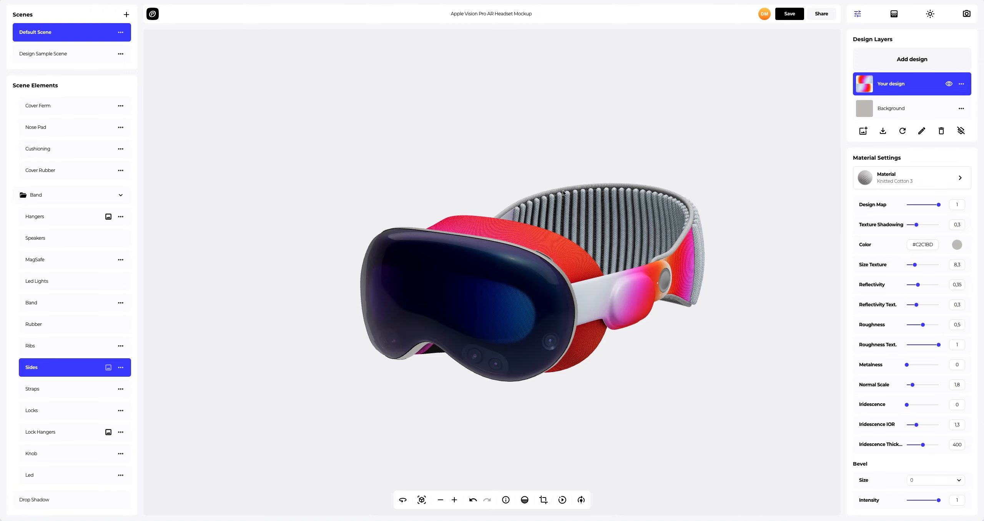
# - Reset the camera and orbit the headset to a three-quarter front view seen from below
pyautogui.click(422, 499)
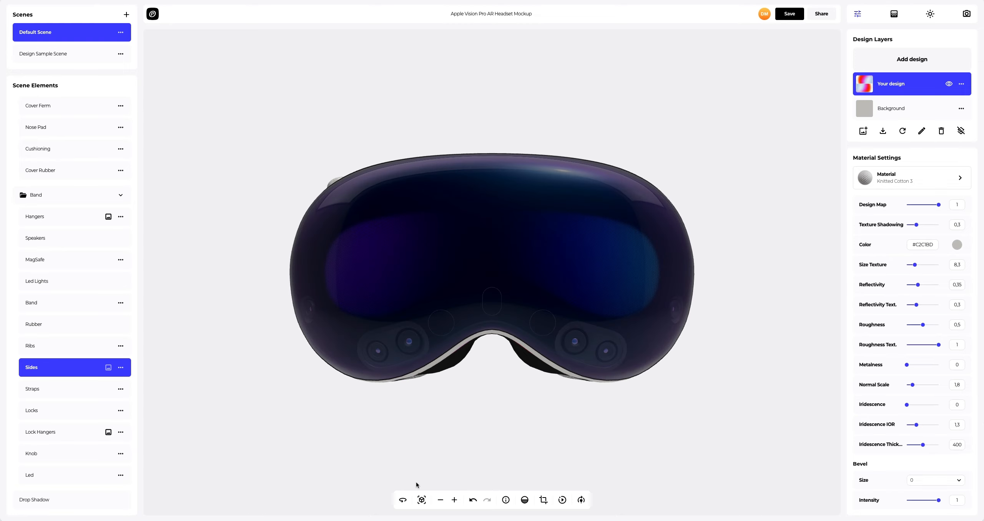
pyautogui.moveTo(258, 275); pyautogui.dragTo(685, 252)
pyautogui.moveTo(588, 242); pyautogui.dragTo(563, 238)
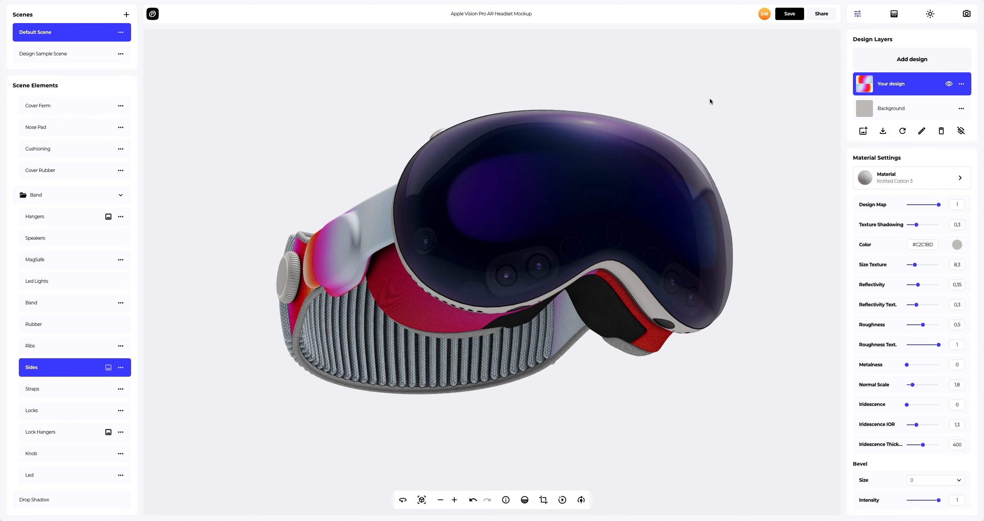
# - Try a dark navy solid color for the scene background and switch the background to a linear gradient
pyautogui.click(895, 19)
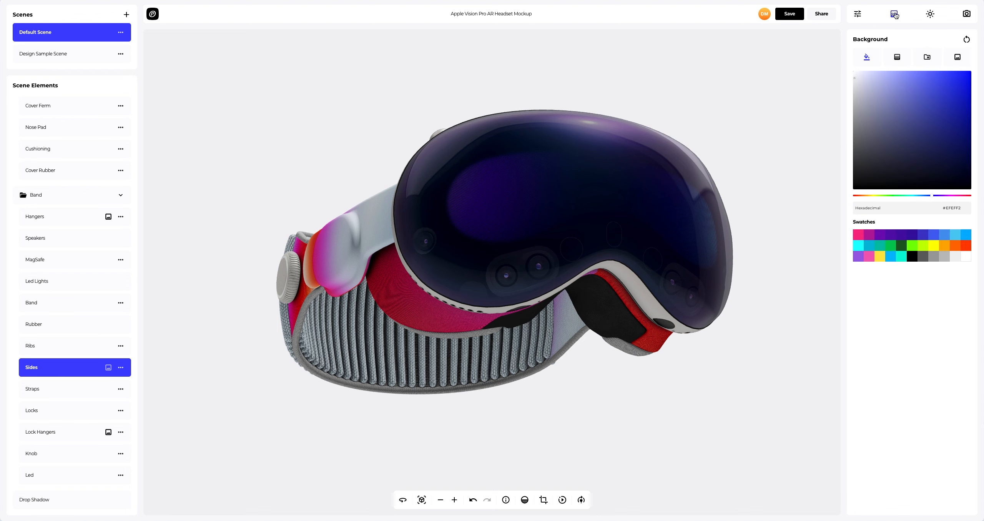
pyautogui.moveTo(886, 94); pyautogui.dragTo(902, 162)
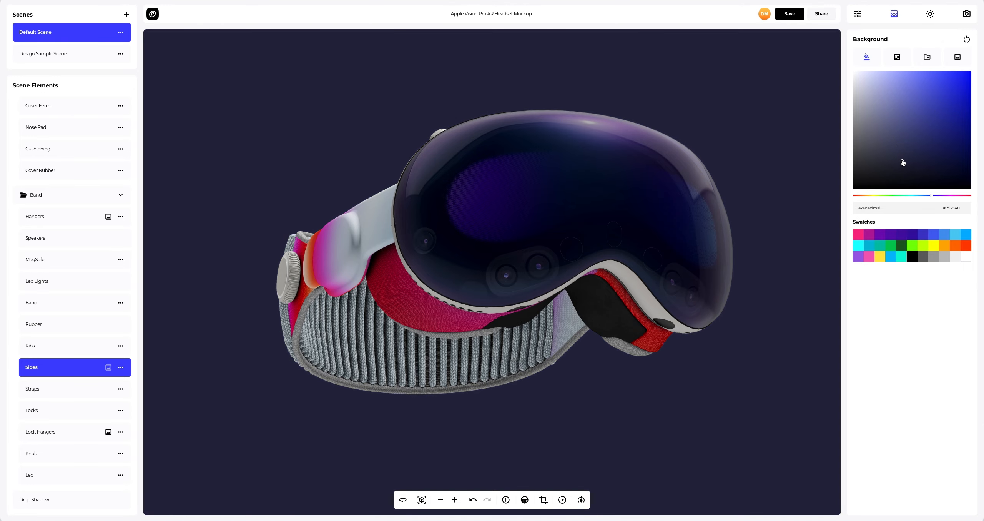
pyautogui.click(897, 58)
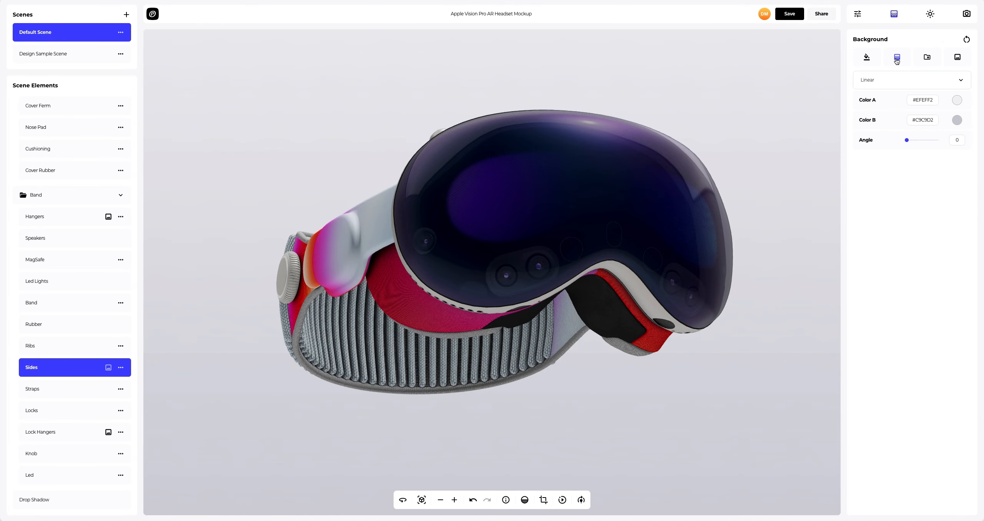
# - Set the background gradient's Color A to purple #720AB7 and Color B to black #000000, and change the gradient type to Radial
pyautogui.click(957, 100)
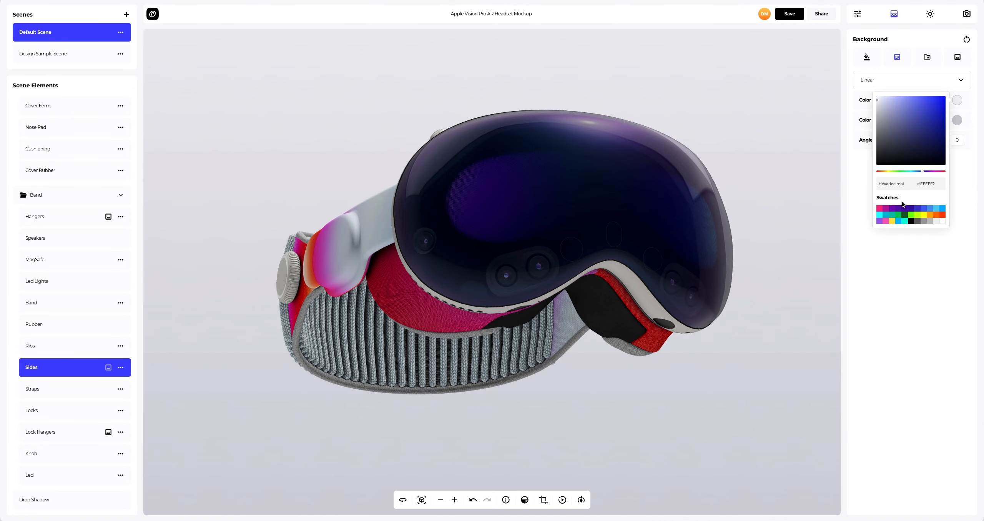
pyautogui.click(892, 210)
pyautogui.click(957, 120)
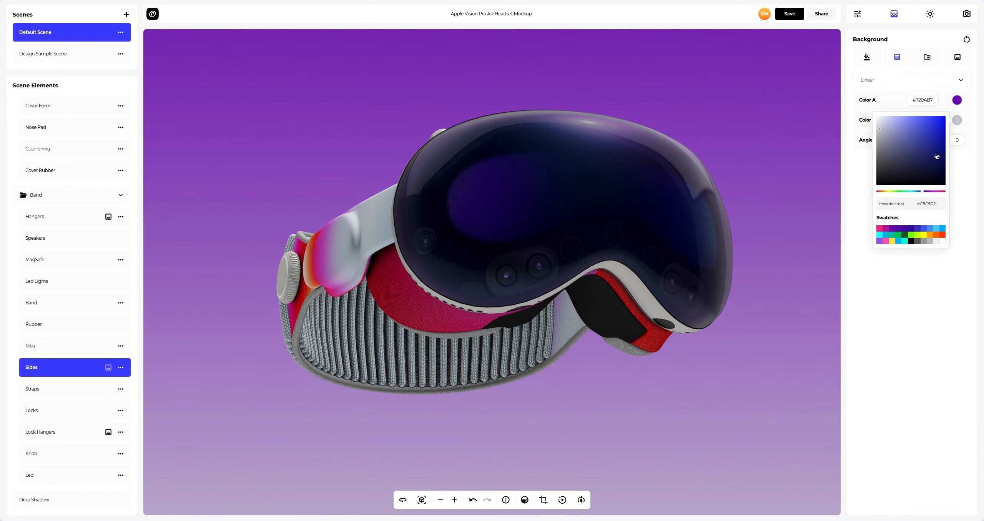
pyautogui.click(916, 241)
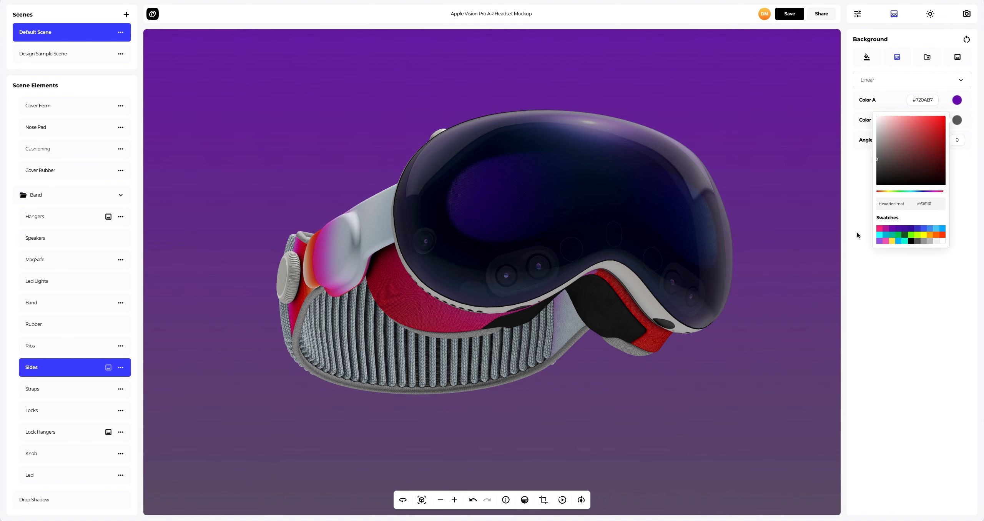
pyautogui.click(911, 242)
pyautogui.click(855, 222)
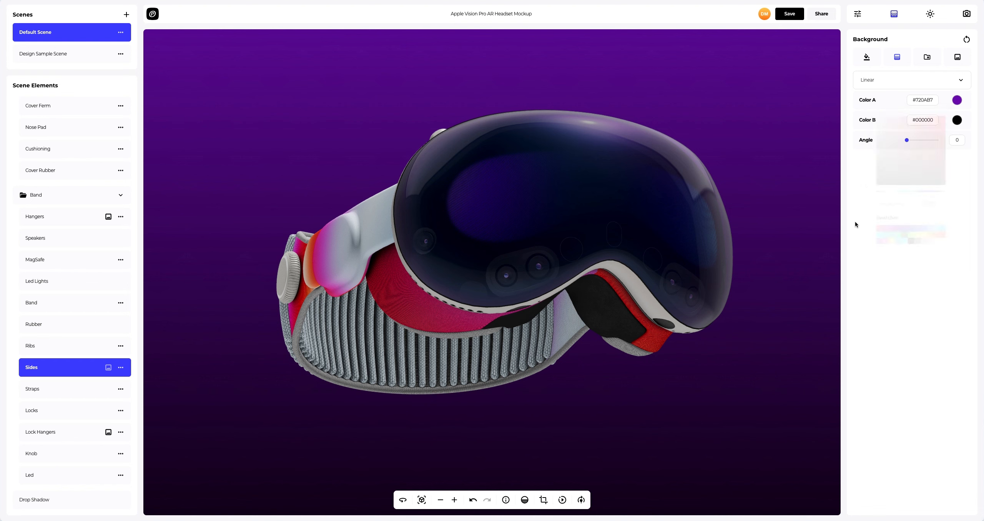
pyautogui.click(873, 82)
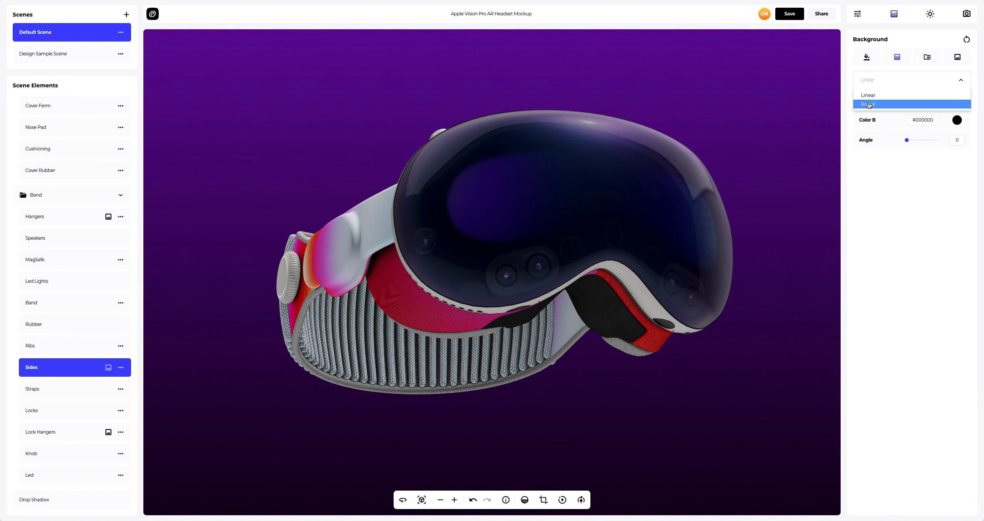
pyautogui.click(870, 104)
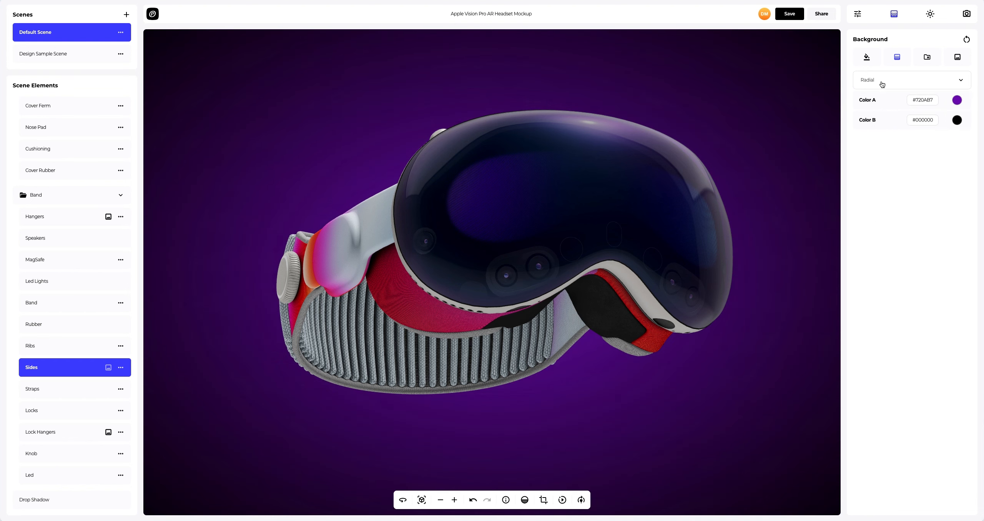
# - Try the dark blue, dark teal gradient and purple starry-sky preset images as the scene background
pyautogui.click(927, 57)
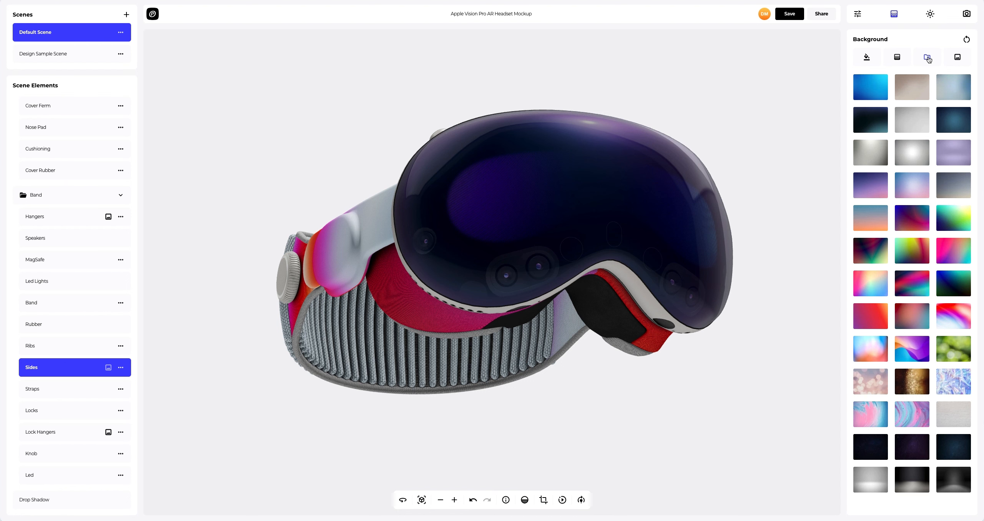
pyautogui.click(954, 117)
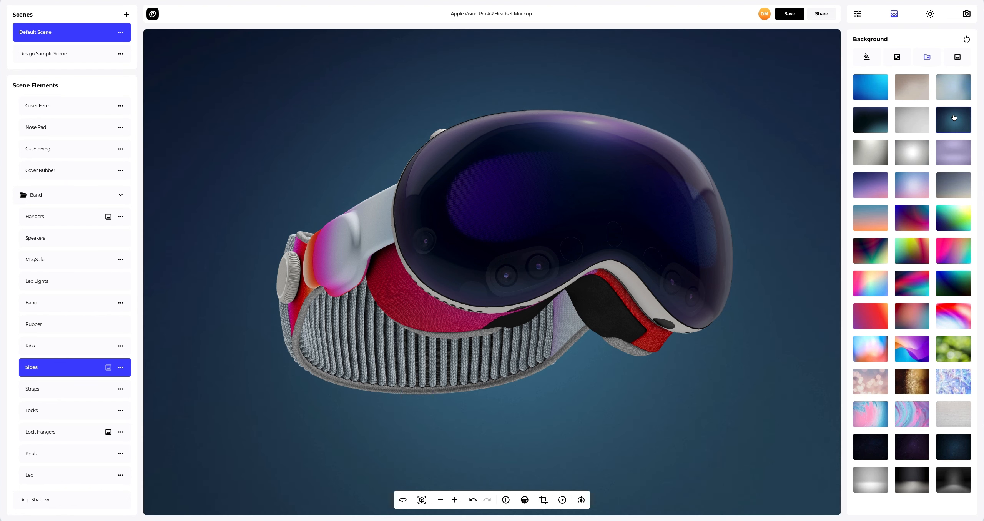
pyautogui.click(875, 119)
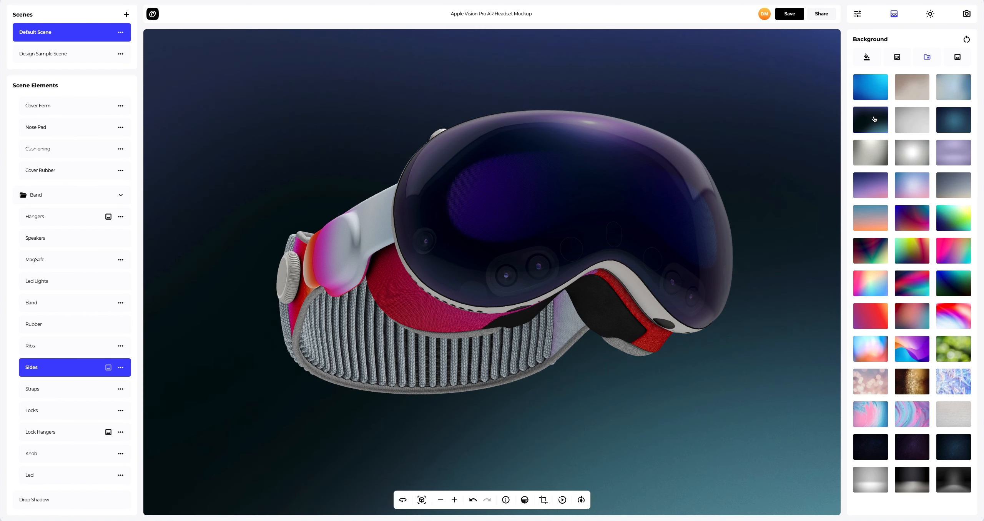
pyautogui.click(907, 456)
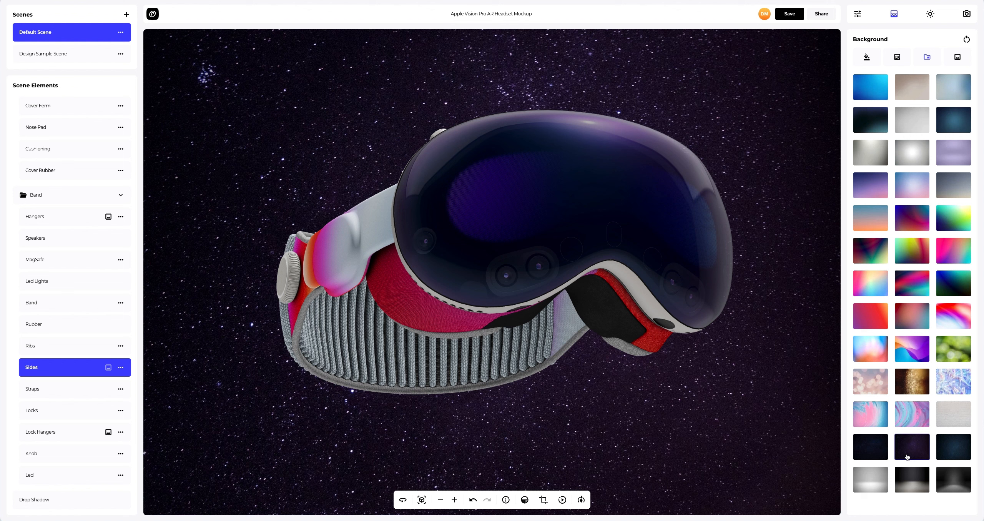
# - Upload Background.png as the custom scene background image and turn off Frame Crop
pyautogui.click(958, 58)
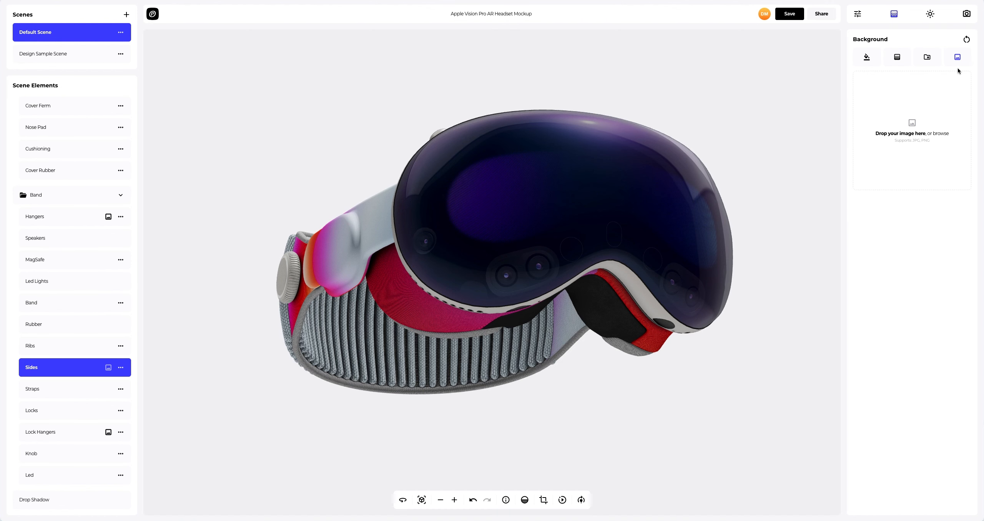
pyautogui.click(912, 123)
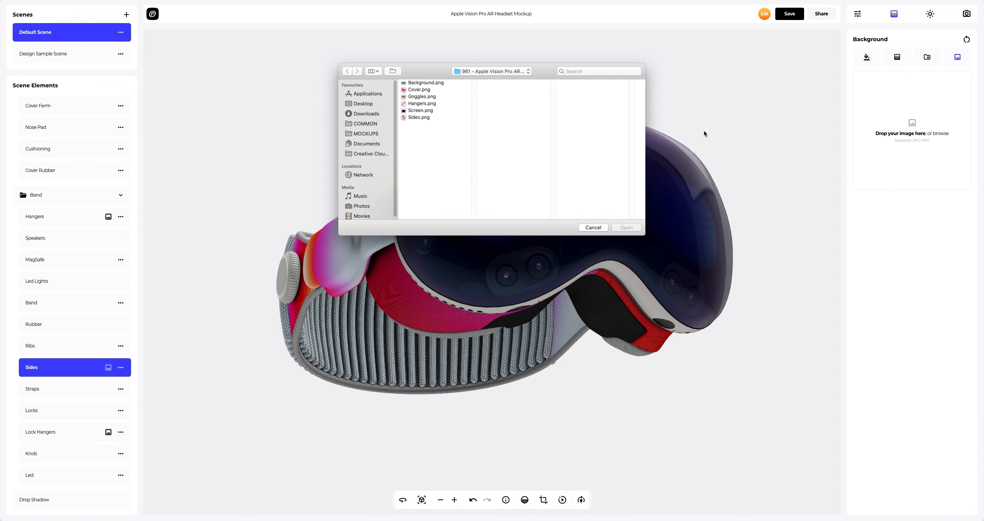
pyautogui.click(436, 83)
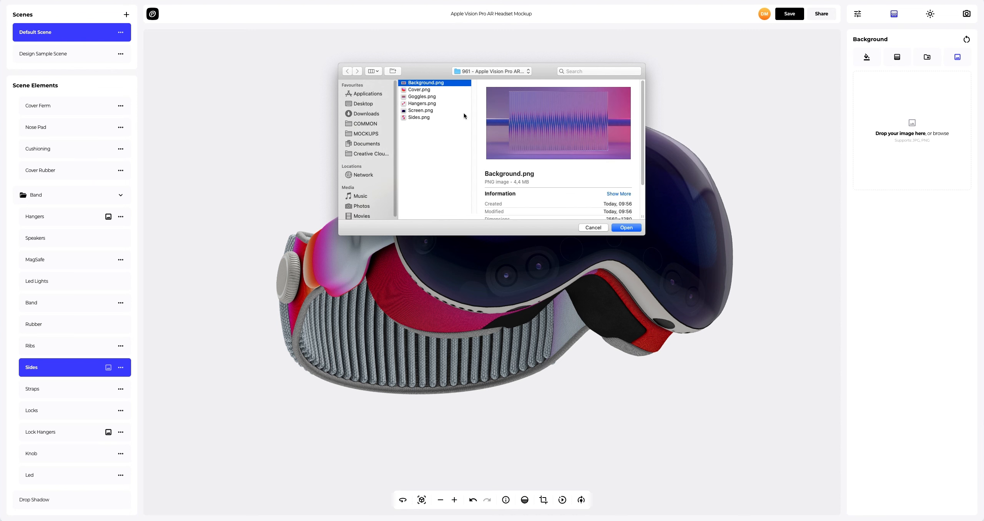
pyautogui.click(618, 227)
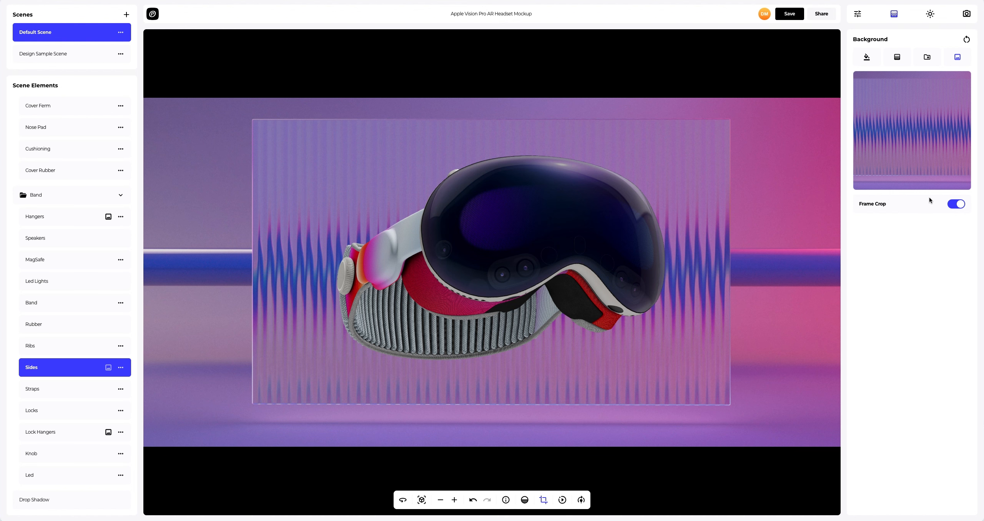
pyautogui.click(954, 203)
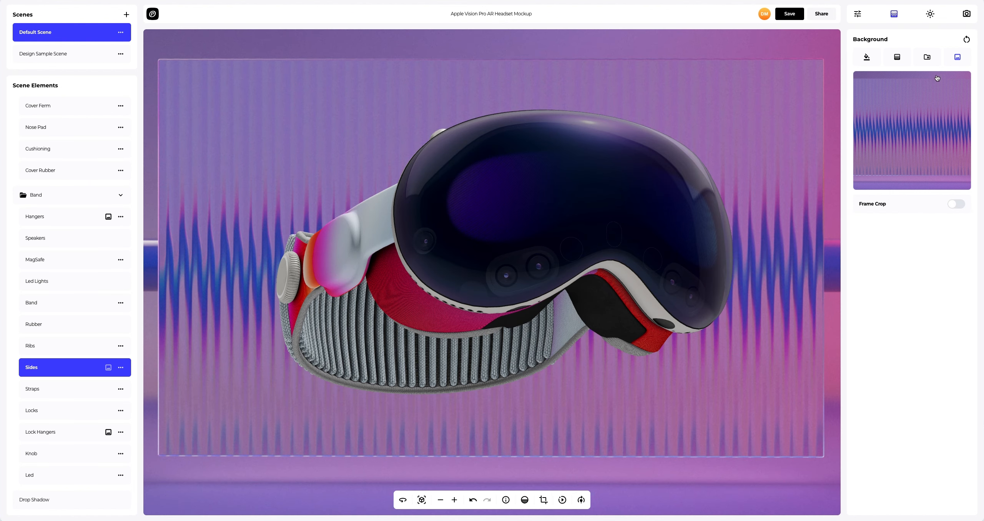
# - Open the scene's lighting and environment settings
pyautogui.click(930, 15)
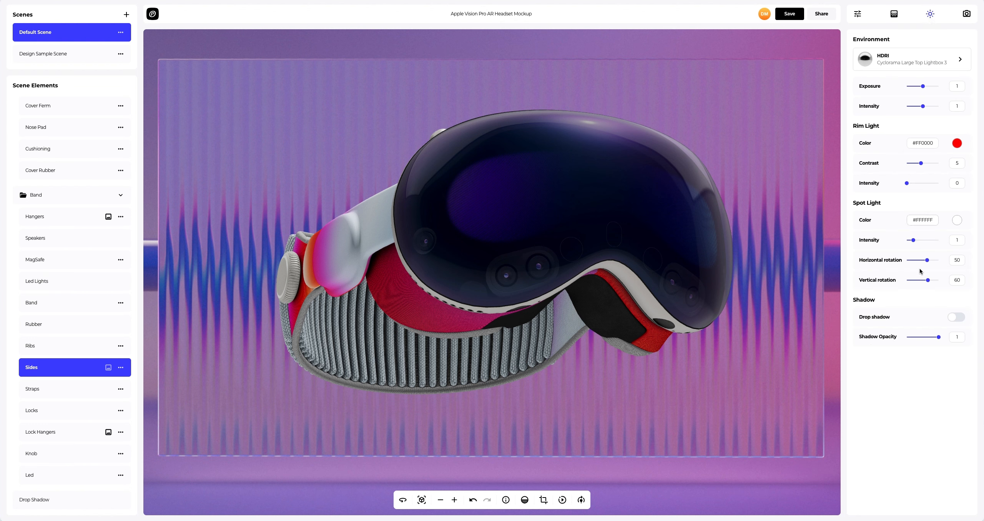